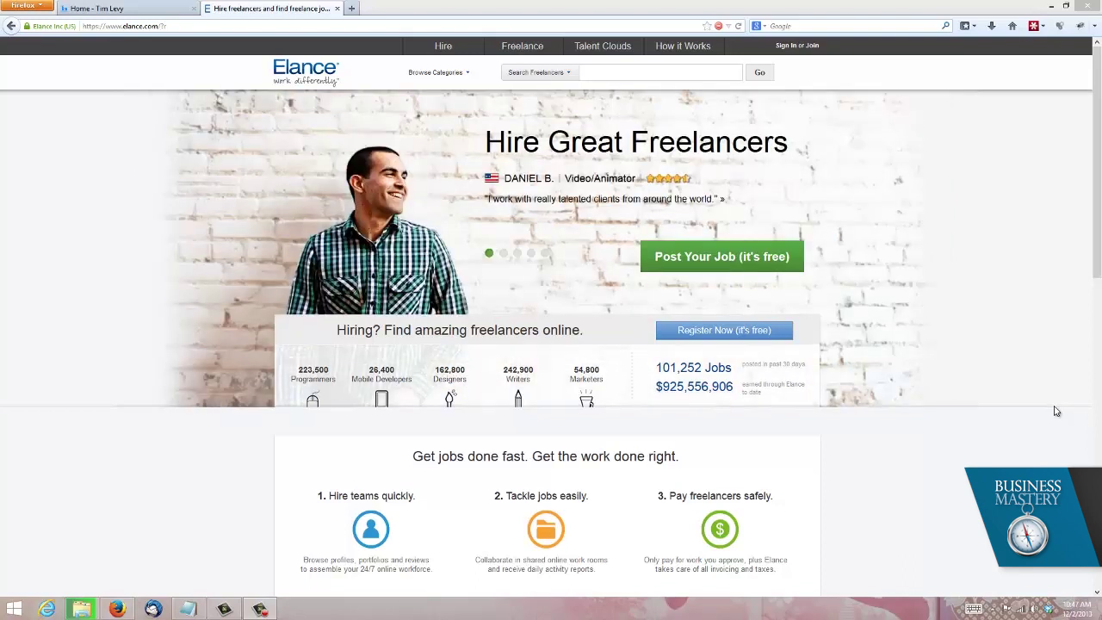
# Step: Look over the coach's website home page and its Entrepreneurial Handbook page, and return to the Elance home page
pyautogui.click(163, 11)
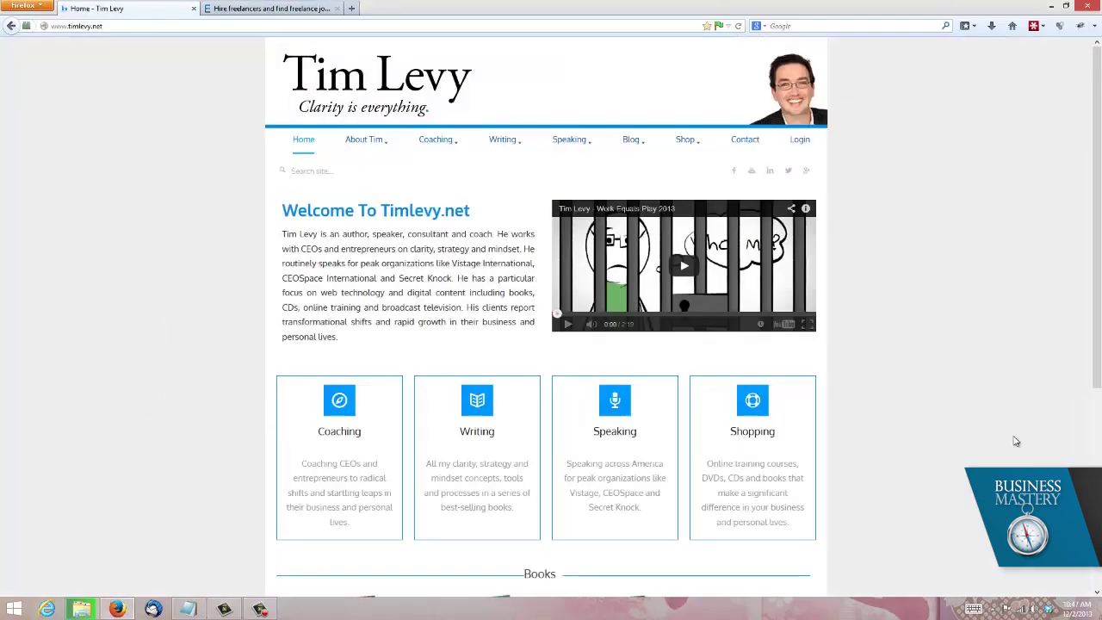
pyautogui.scroll(-1, 959, 407)
pyautogui.scroll(-5, 959, 407)
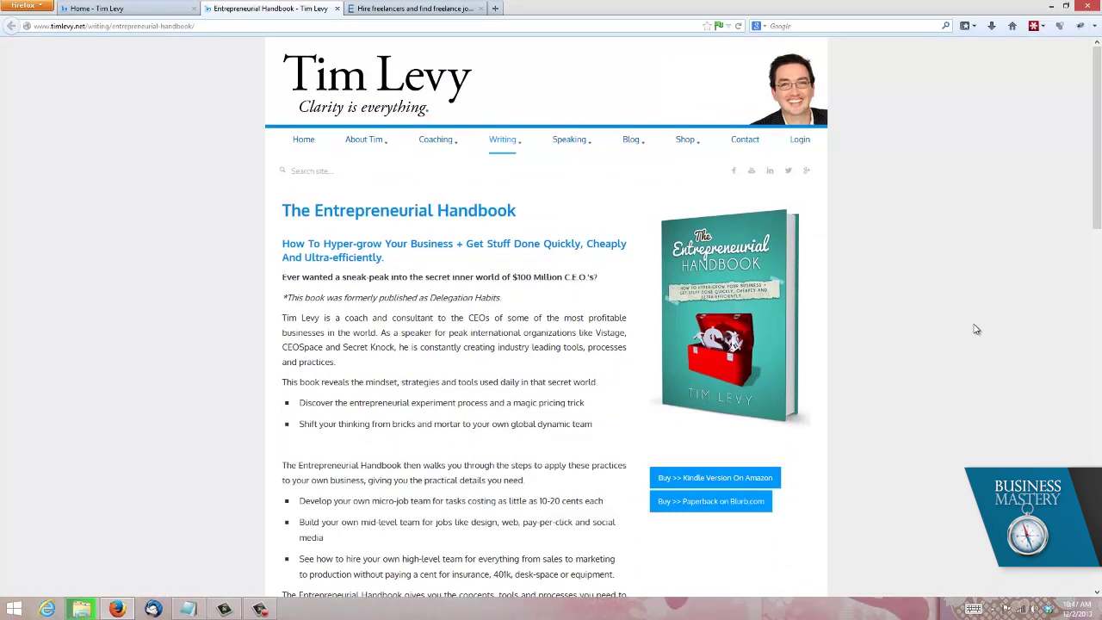
pyautogui.click(336, 8)
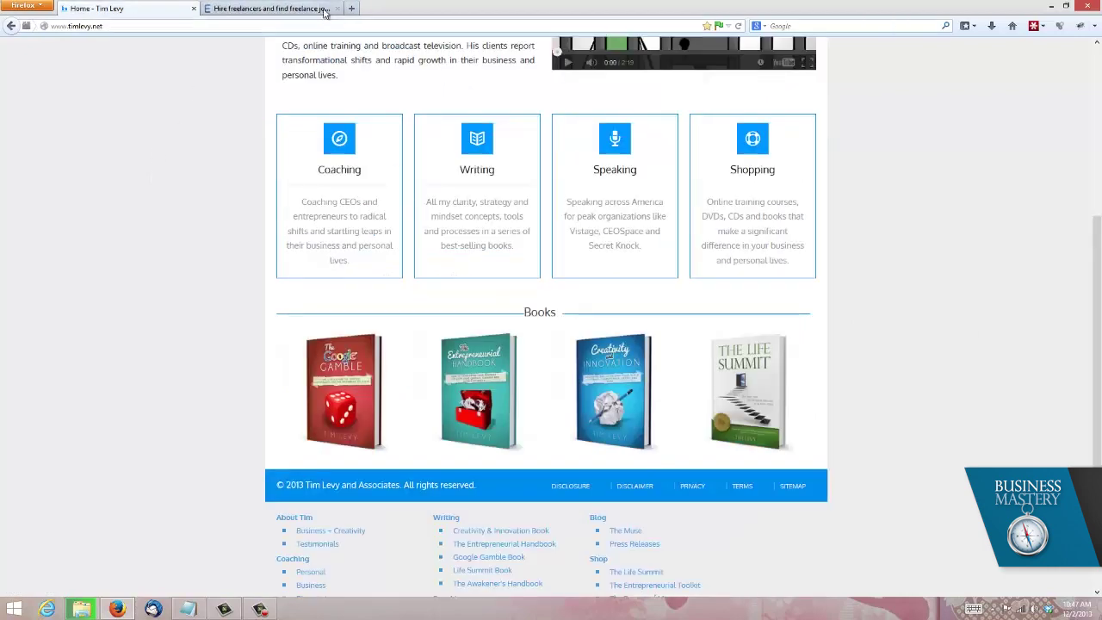
pyautogui.click(192, 9)
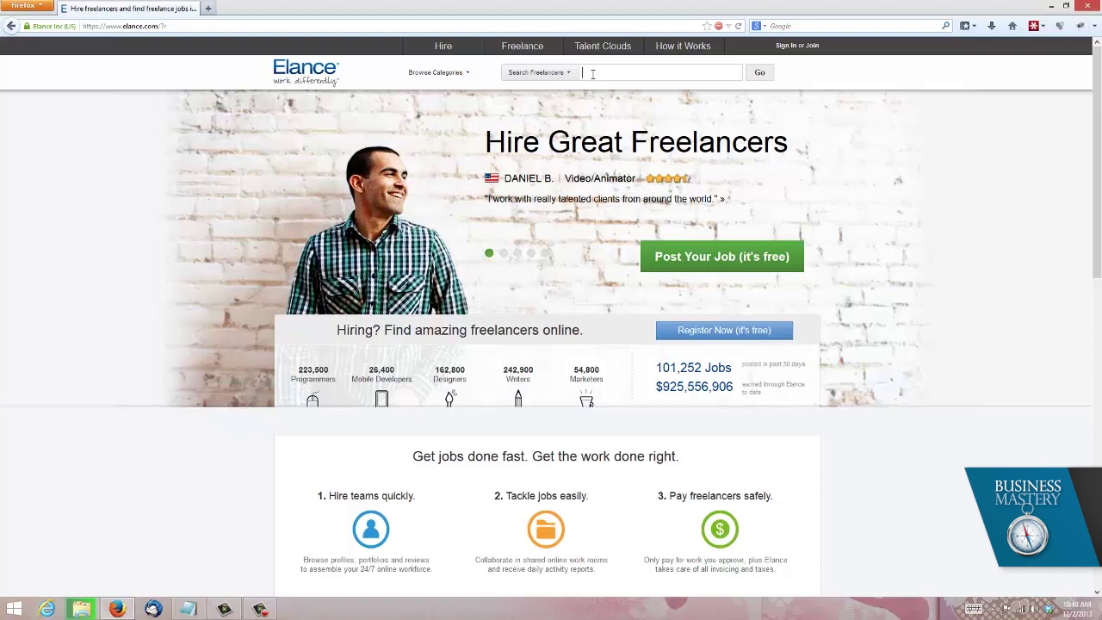
# Step: Search freelancers for "lawyer" and limit the results to the country United States
pyautogui.write('lawyer')
pyautogui.press('Return')
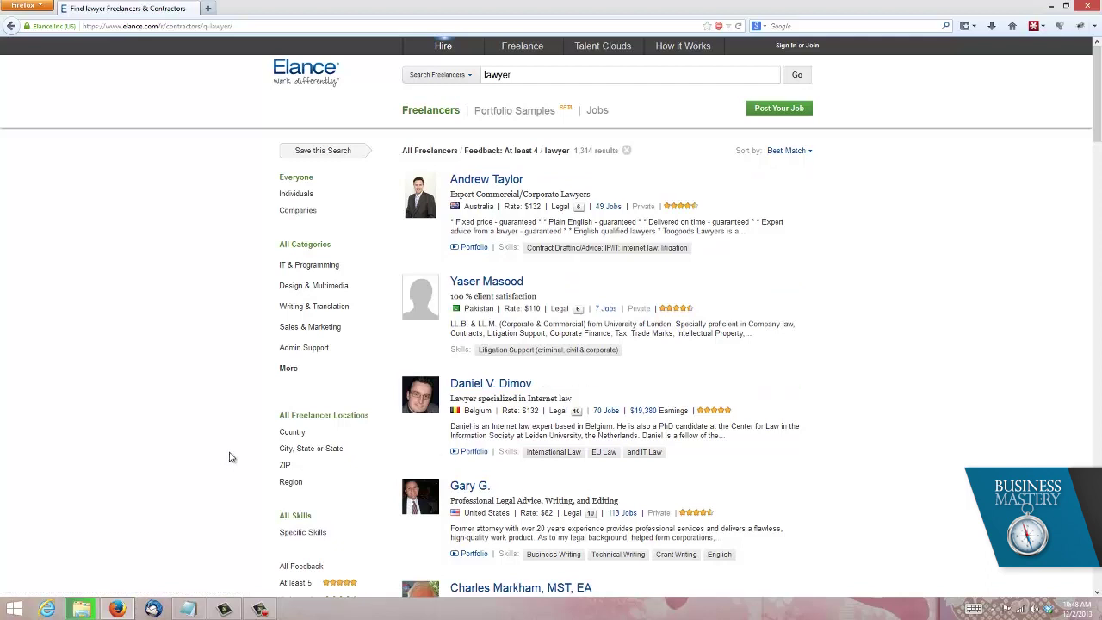
pyautogui.click(303, 435)
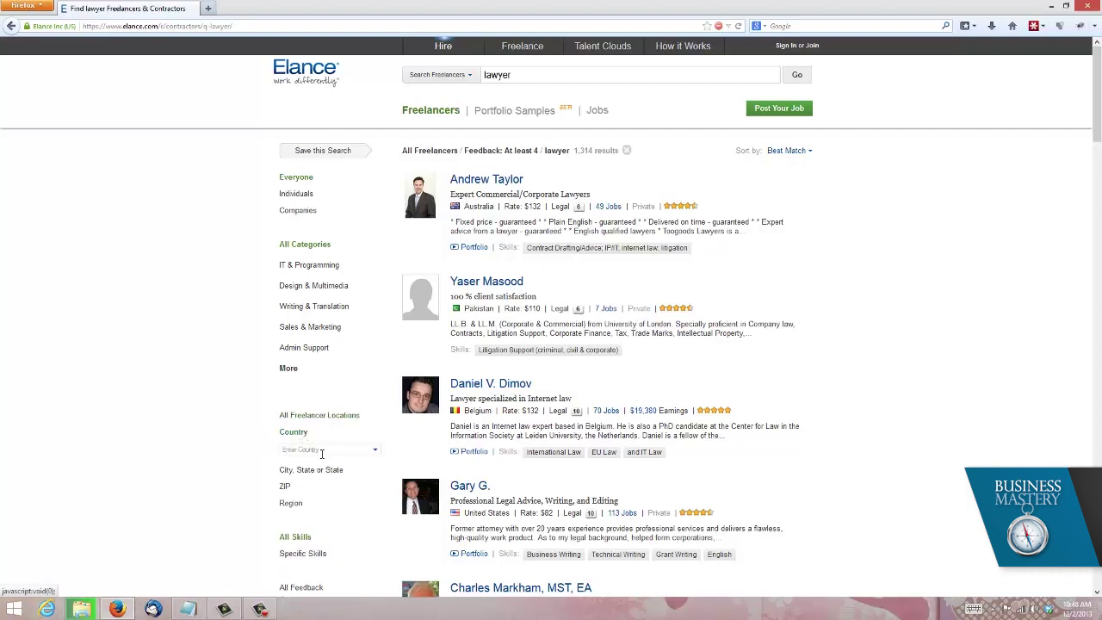
pyautogui.click(323, 450)
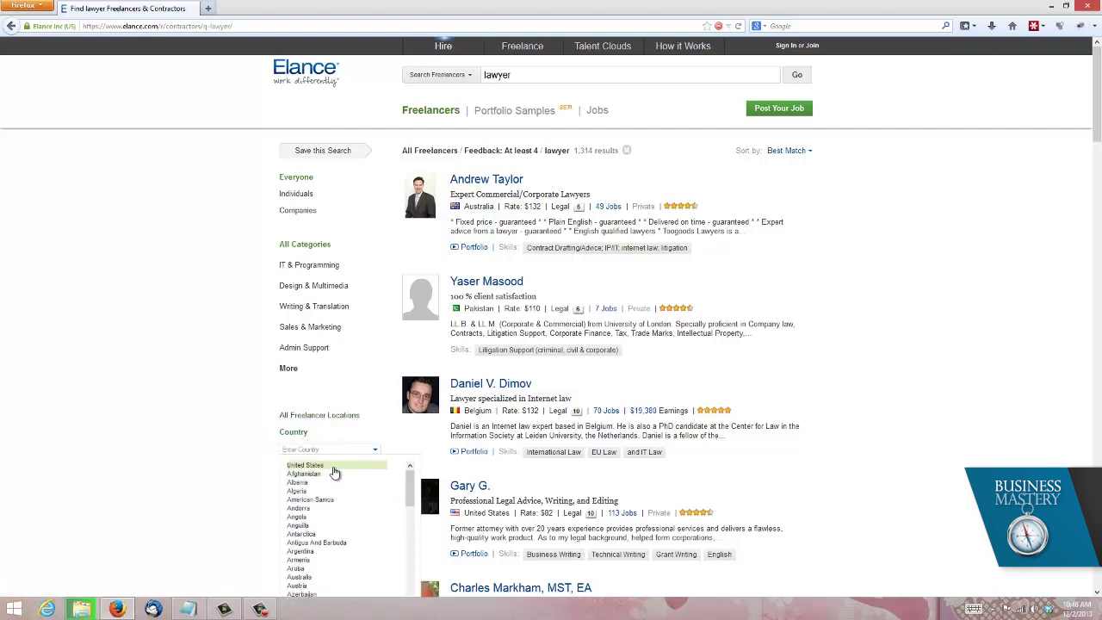
pyautogui.click(317, 465)
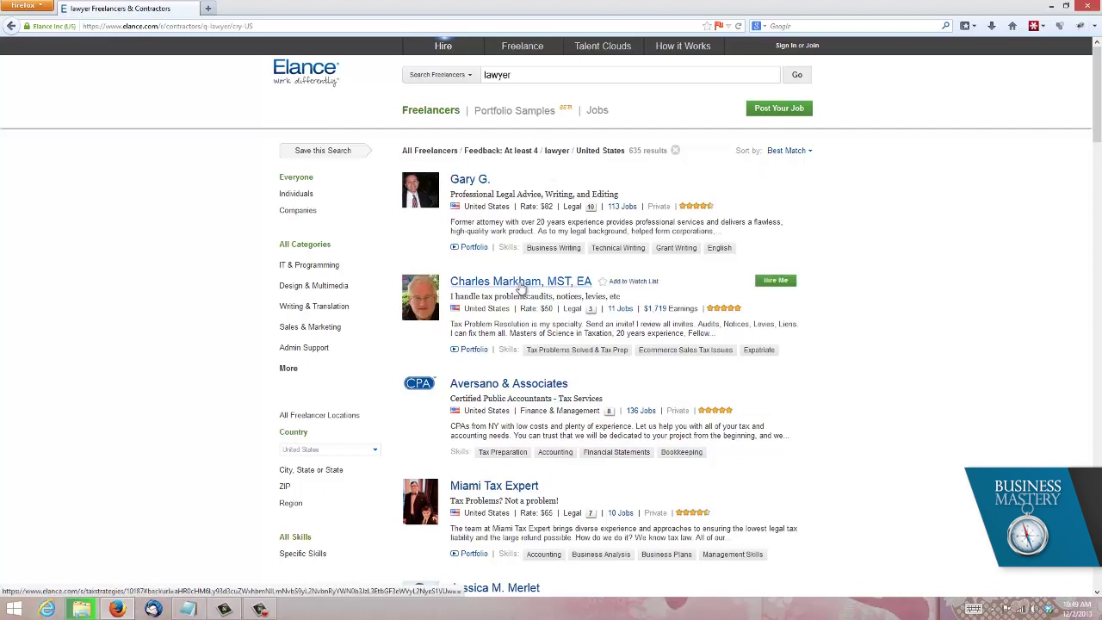
# Step: Open the tax specialist's profile from the second result separately, read the full resume and service description, and return to the results
pyautogui.rightClick(531, 291)
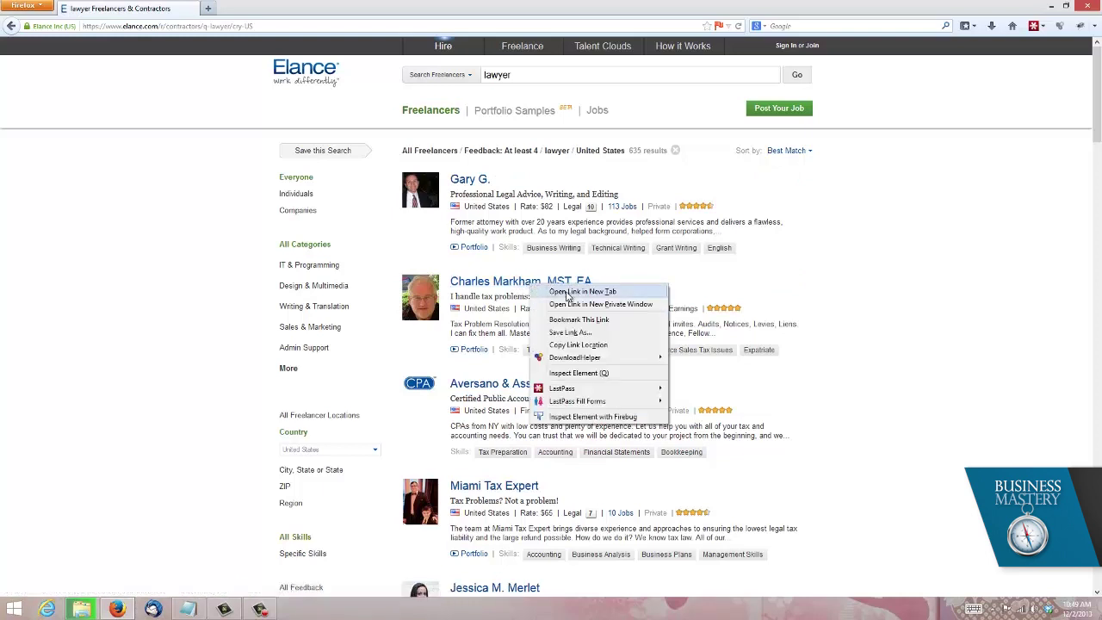
pyautogui.click(568, 292)
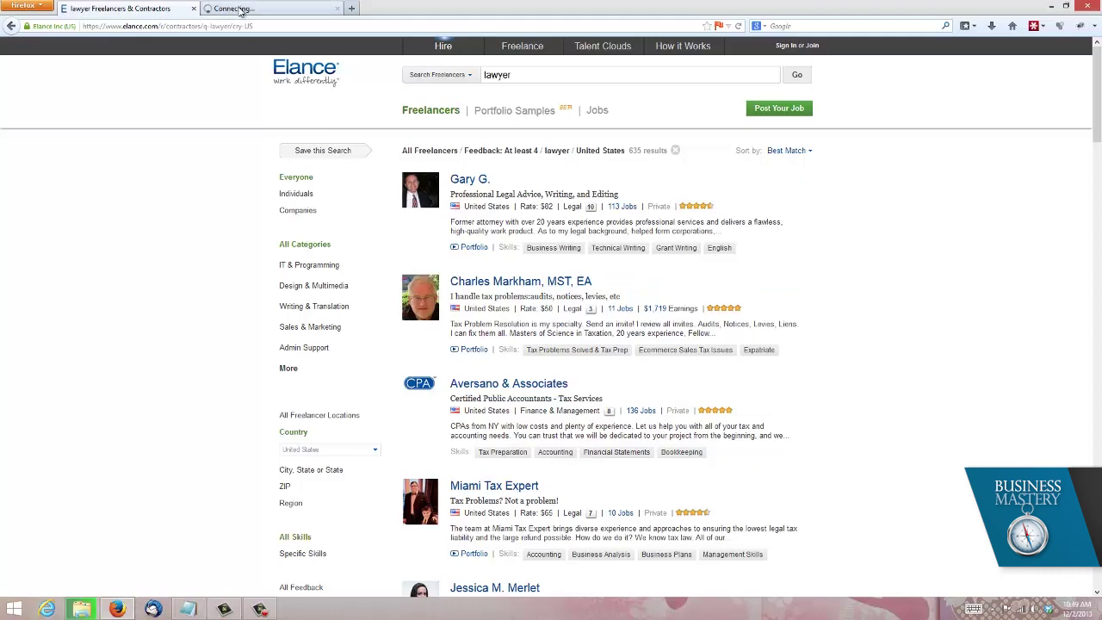
pyautogui.click(237, 8)
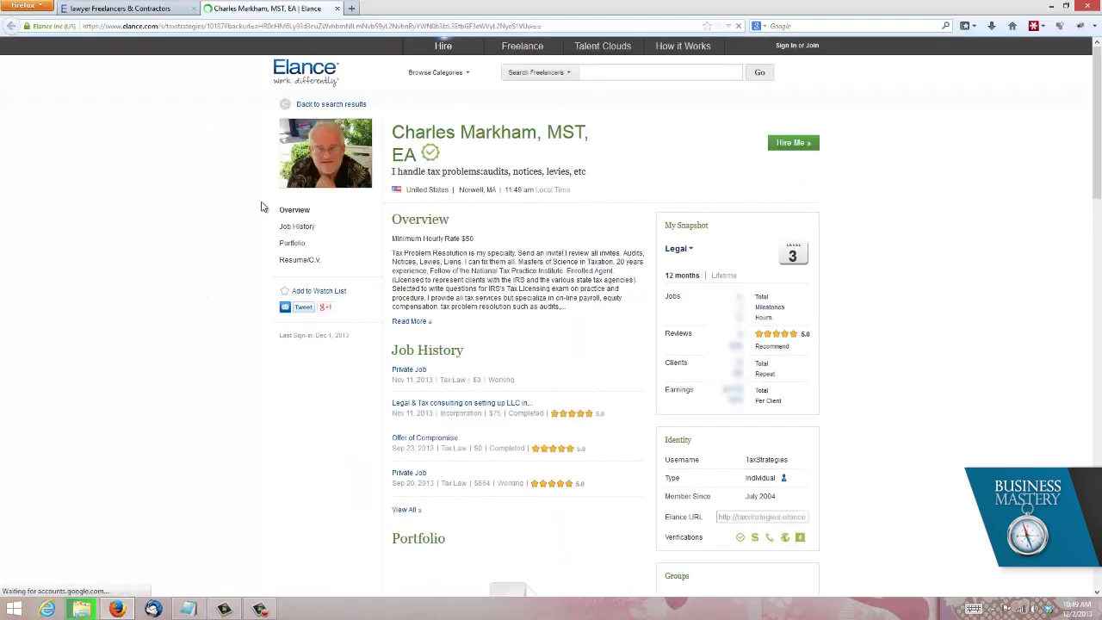
pyautogui.click(408, 322)
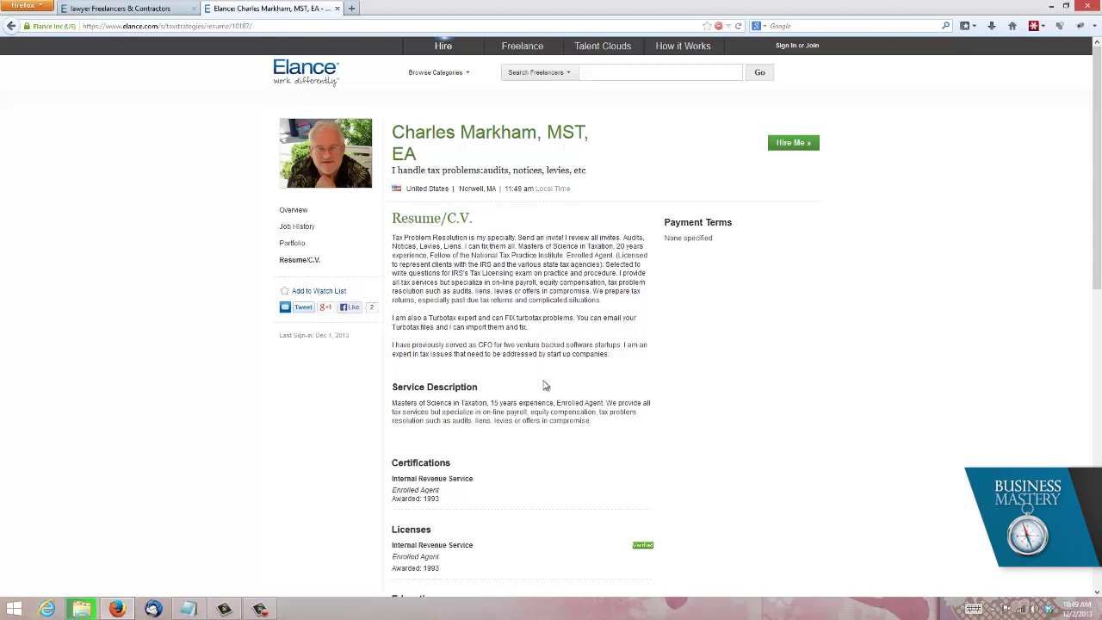
pyautogui.moveTo(477, 402); pyautogui.dragTo(565, 405)
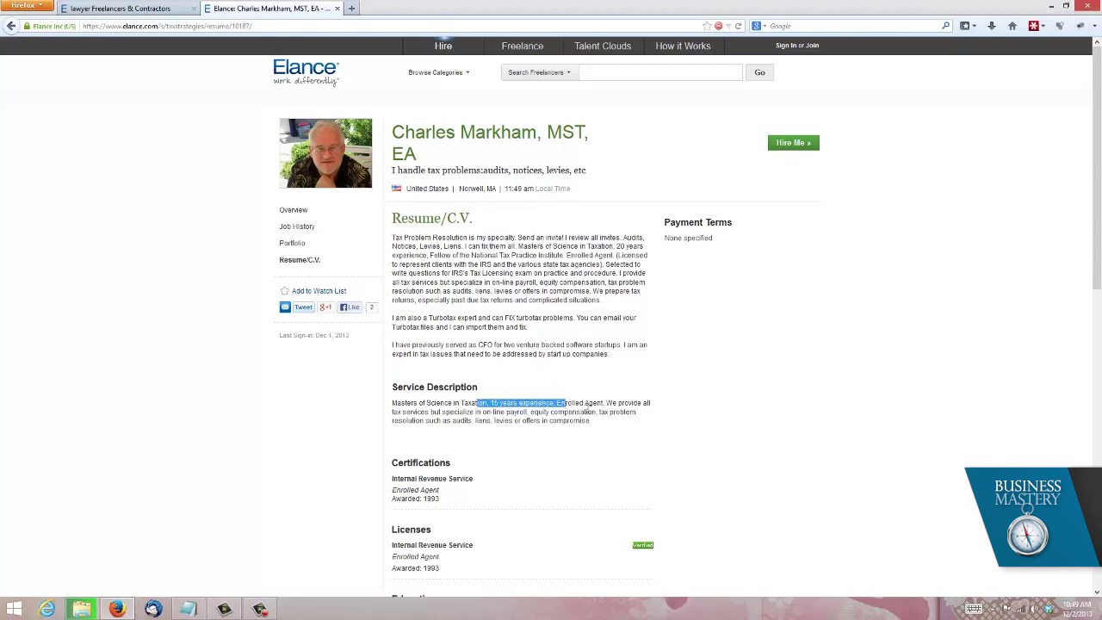
pyautogui.click(625, 430)
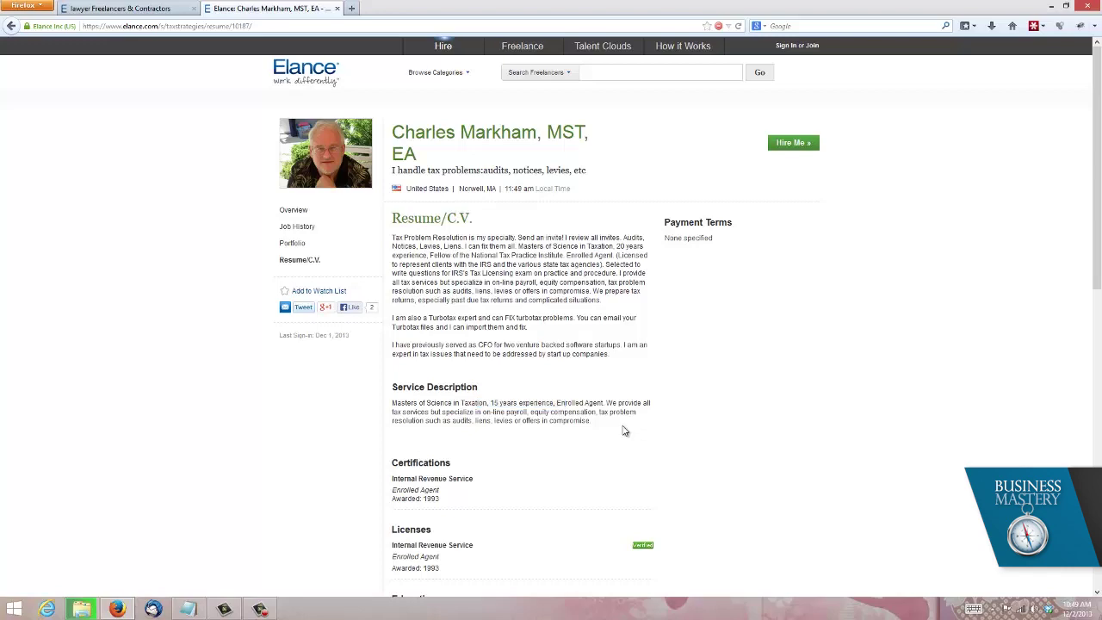
pyautogui.click(337, 9)
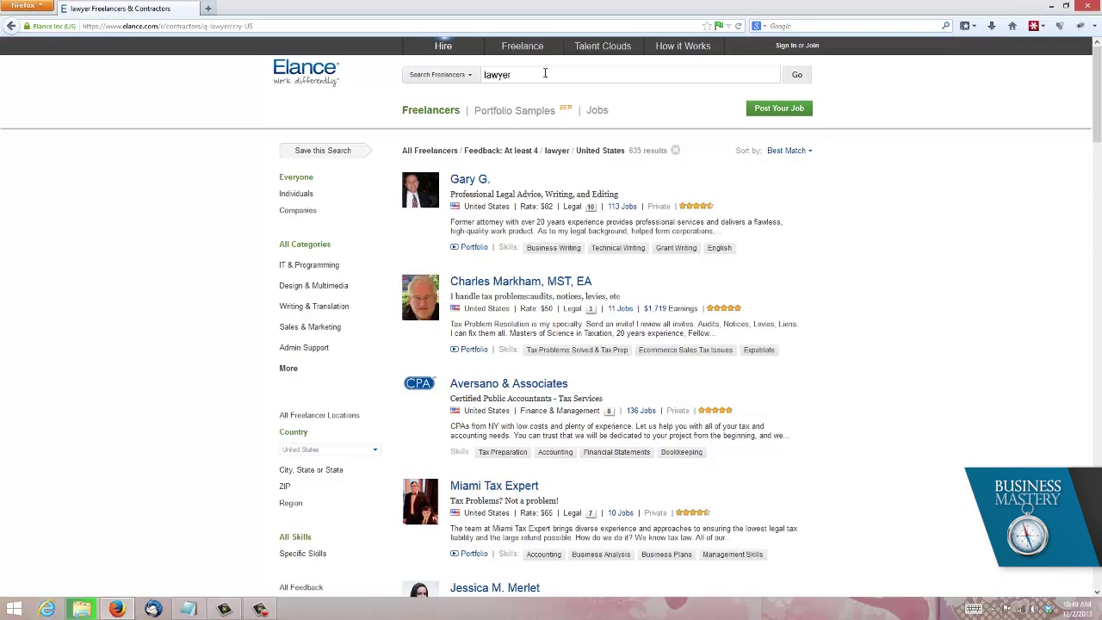
# Step: View the registration form for a hiring account from the Elance home page, and leave it without filling it in
pyautogui.click(308, 75)
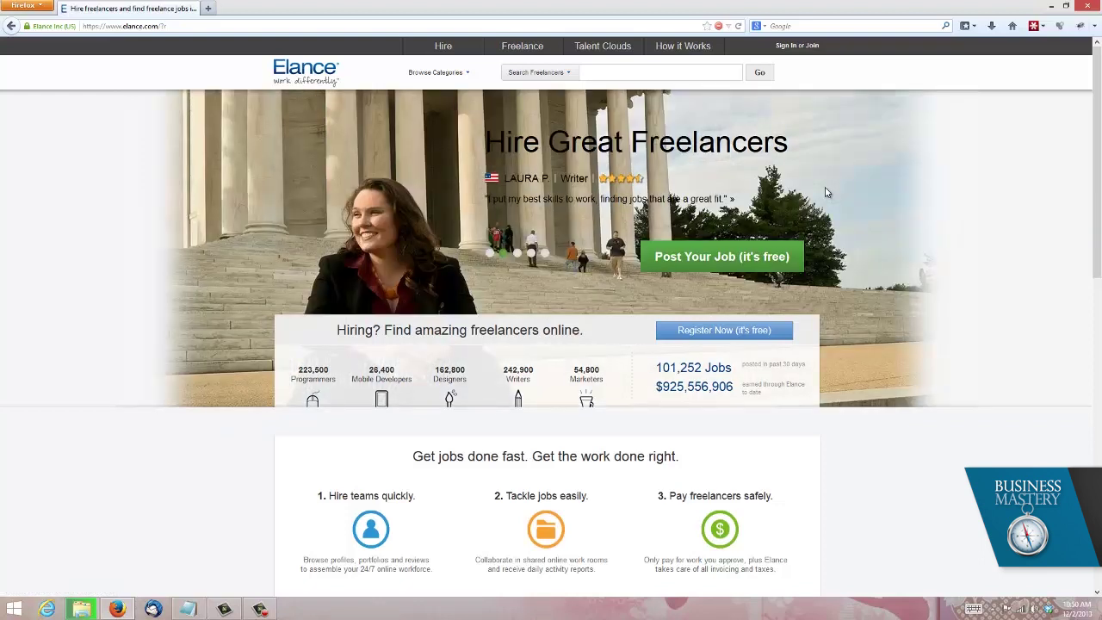
pyautogui.click(810, 49)
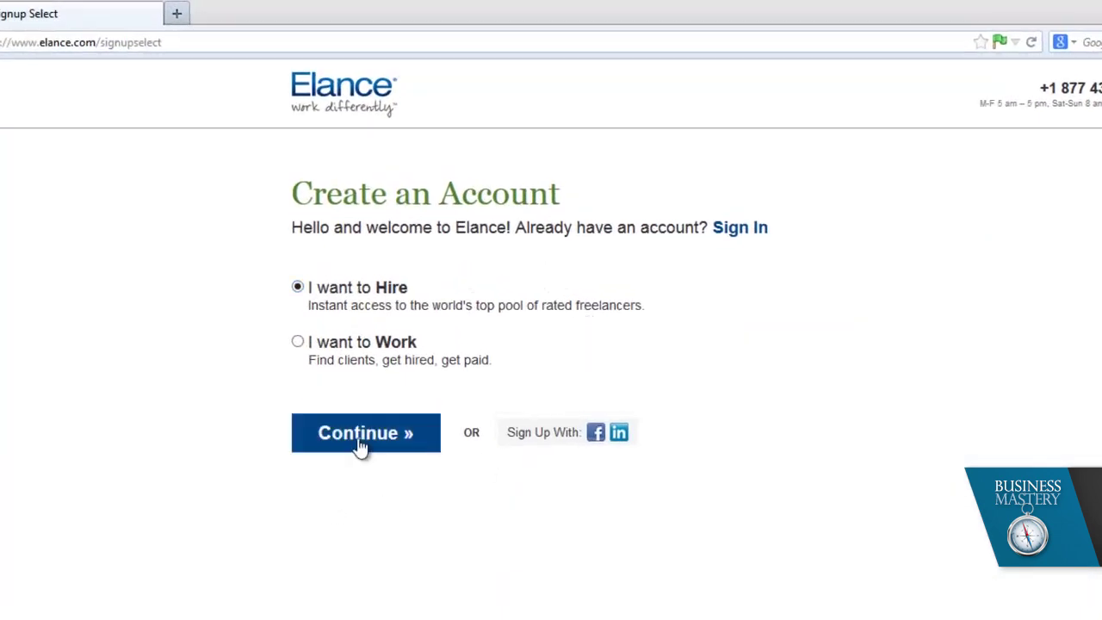
pyautogui.click(365, 433)
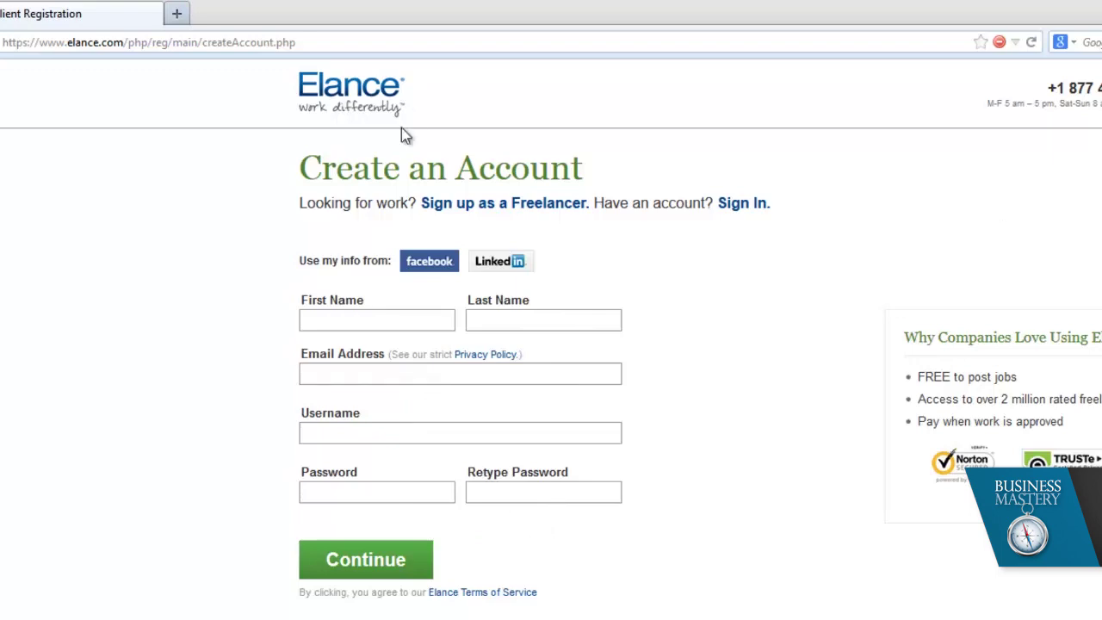
pyautogui.click(391, 102)
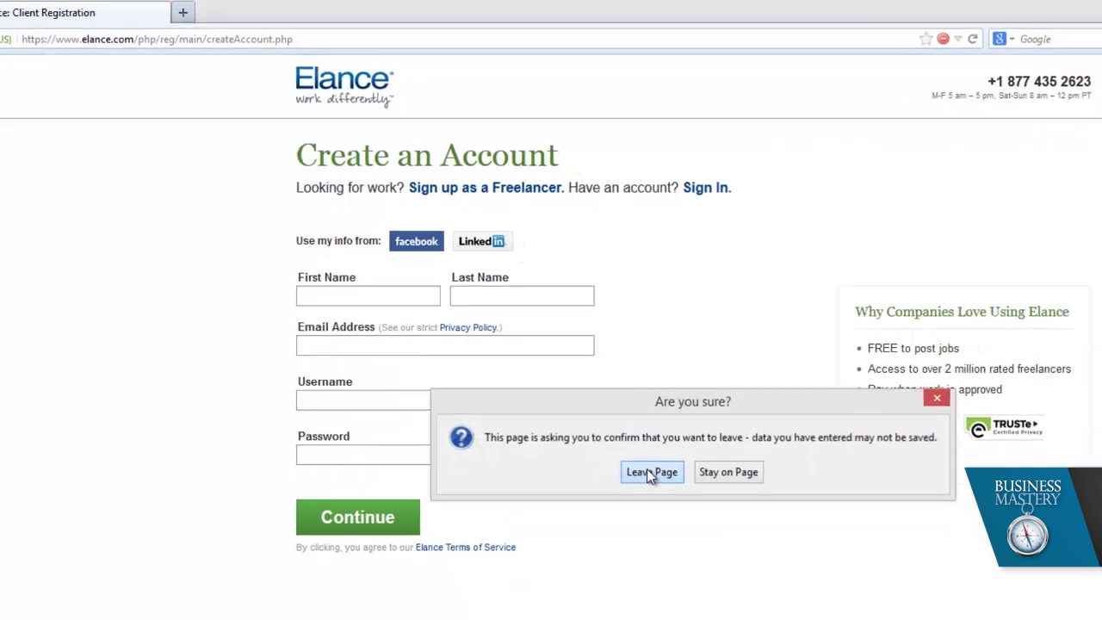
pyautogui.click(650, 472)
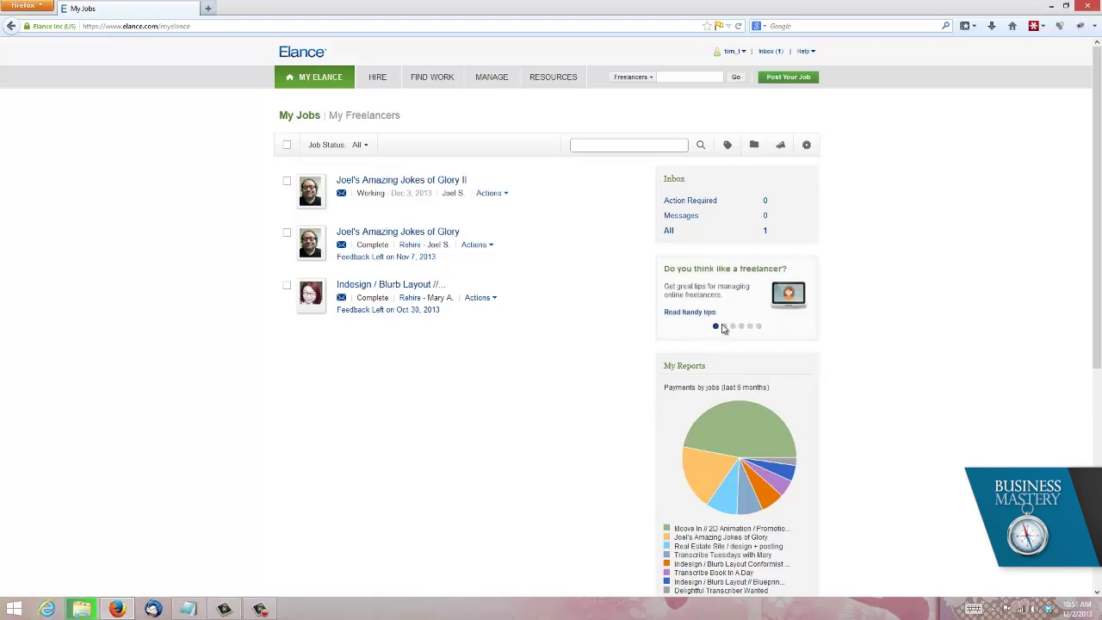
# Step: Look through the My Elance dashboard, including the rotating tips and the payments-by-jobs report
pyautogui.click(725, 327)
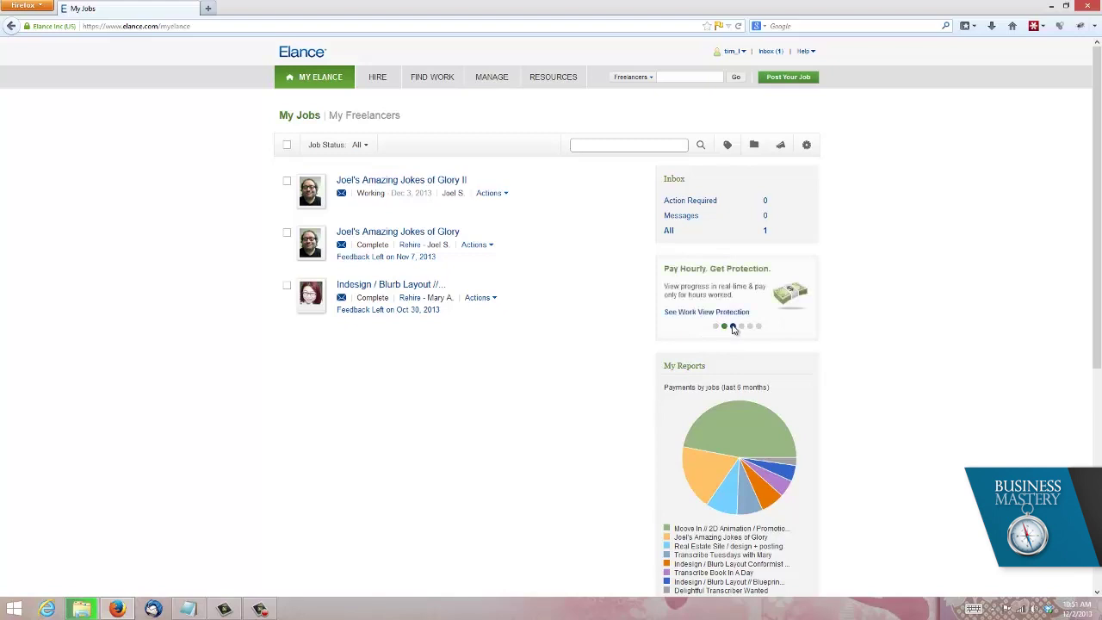
pyautogui.click(733, 327)
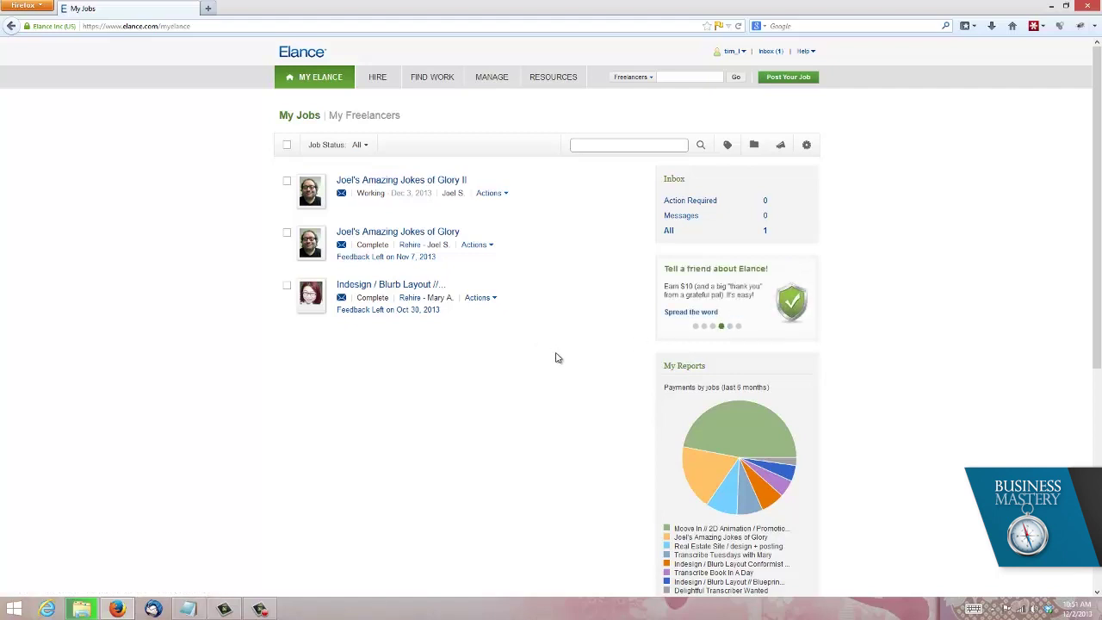
pyautogui.scroll(-3, 568, 365)
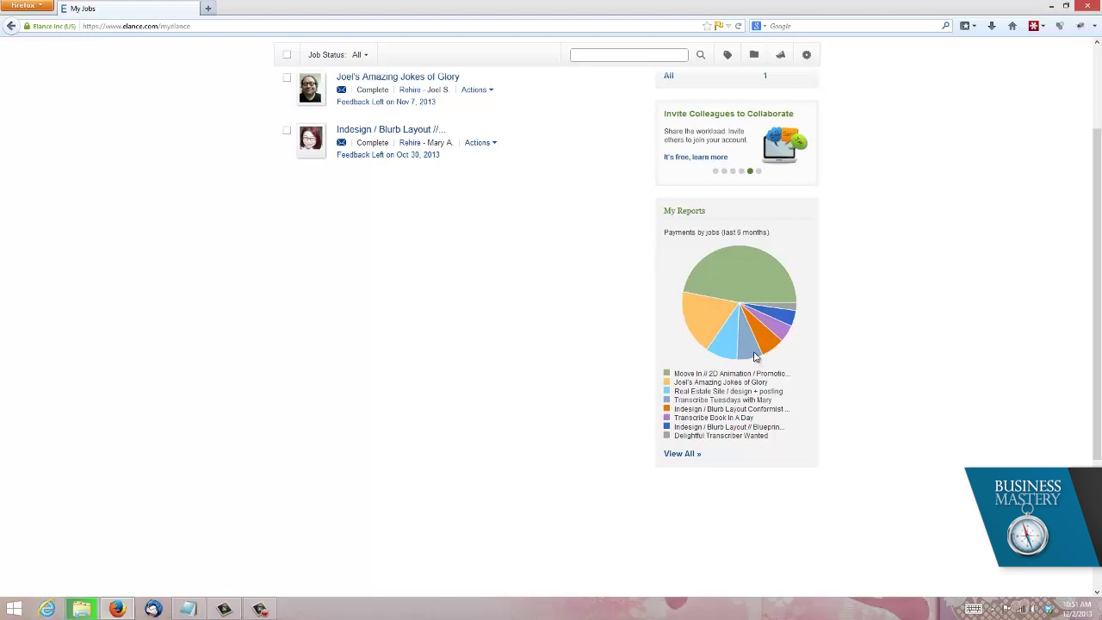
pyautogui.scroll(4, 901, 309)
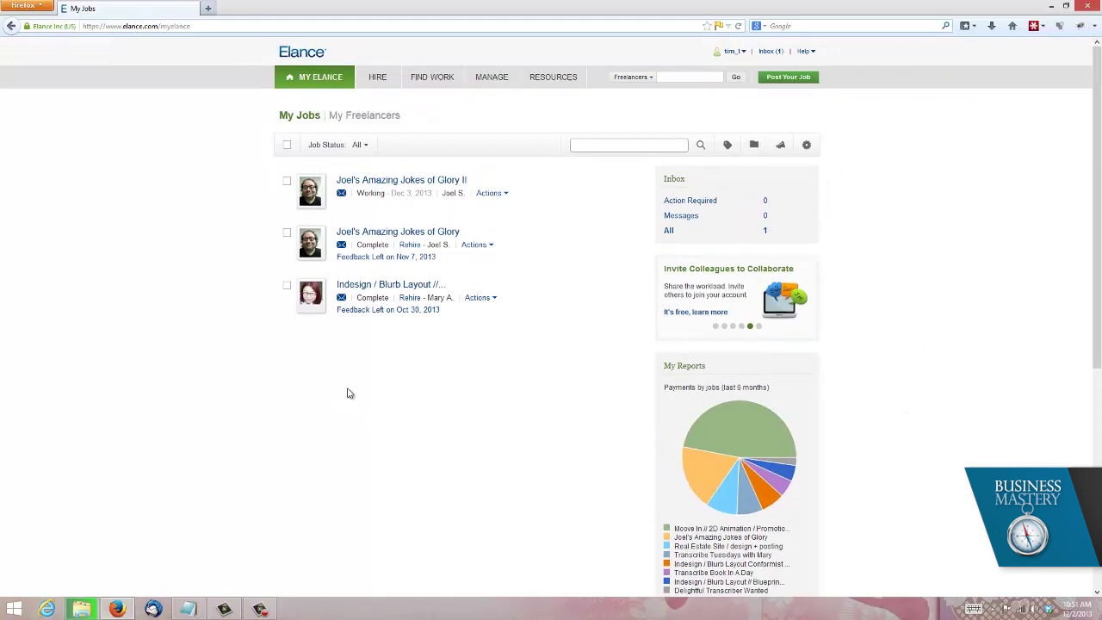
# Step: Start a new job post, dismiss the job templates and name the job "Comedy writer wanter"
pyautogui.click(790, 83)
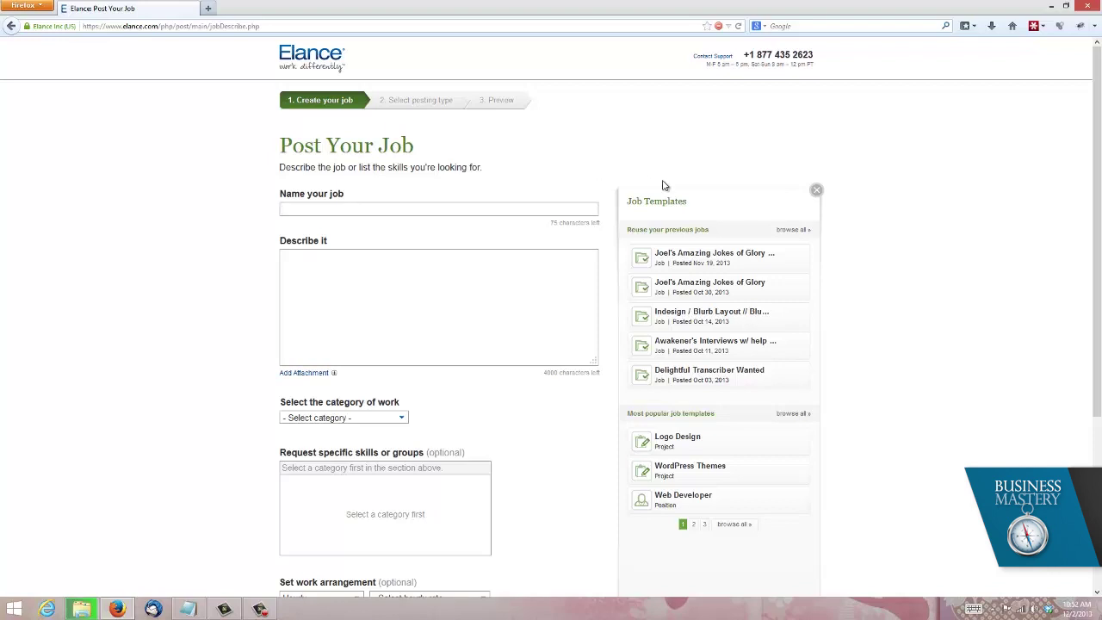
pyautogui.click(817, 189)
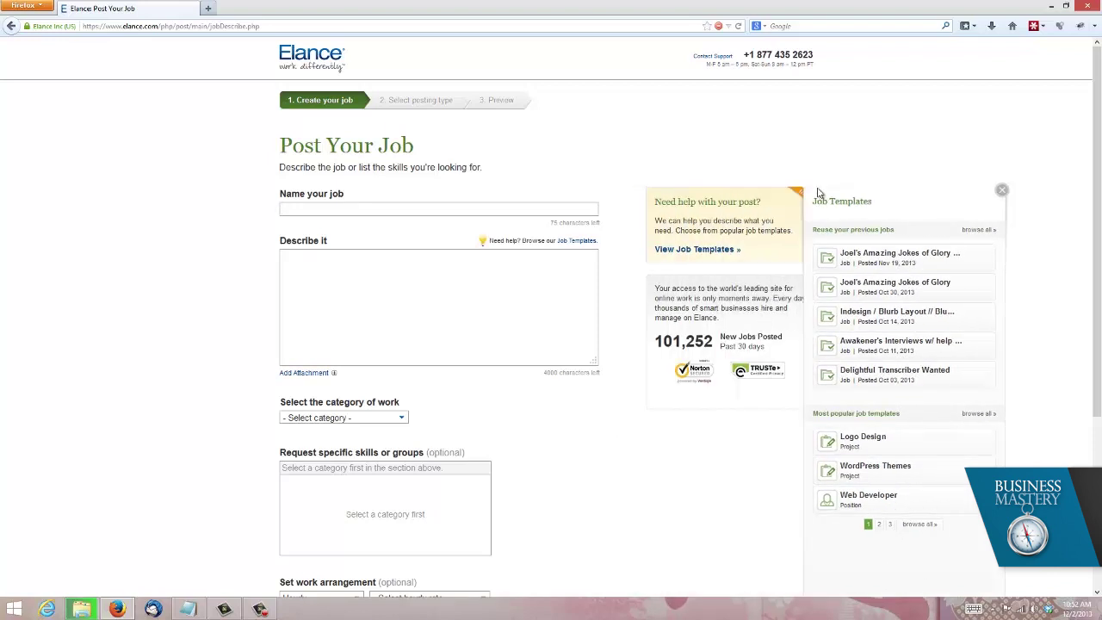
pyautogui.click(300, 209)
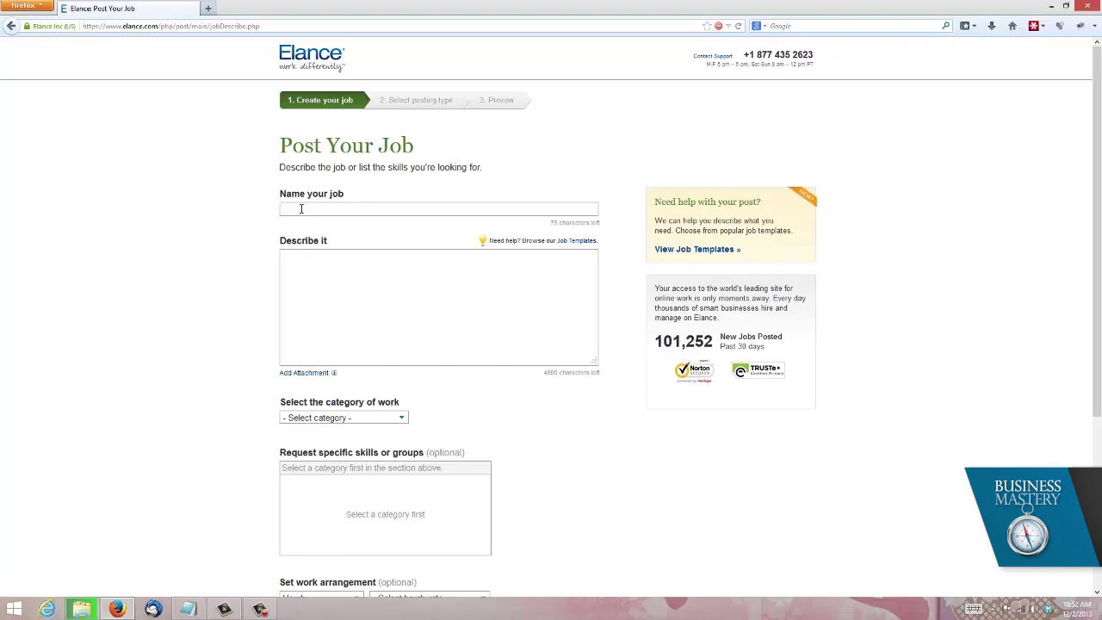
pyautogui.write('Comedy writer wanted')
pyautogui.press('BackSpace')
pyautogui.press('BackSpace')
pyautogui.press('BackSpace')
pyautogui.press('BackSpace')
pyautogui.press('BackSpace')
pyautogui.press('BackSpace')
pyautogui.write('omedy')
# Step: Copy the whole prepared text from Notepad into the job description, closing the Notepad file without saving
pyautogui.click(316, 258)
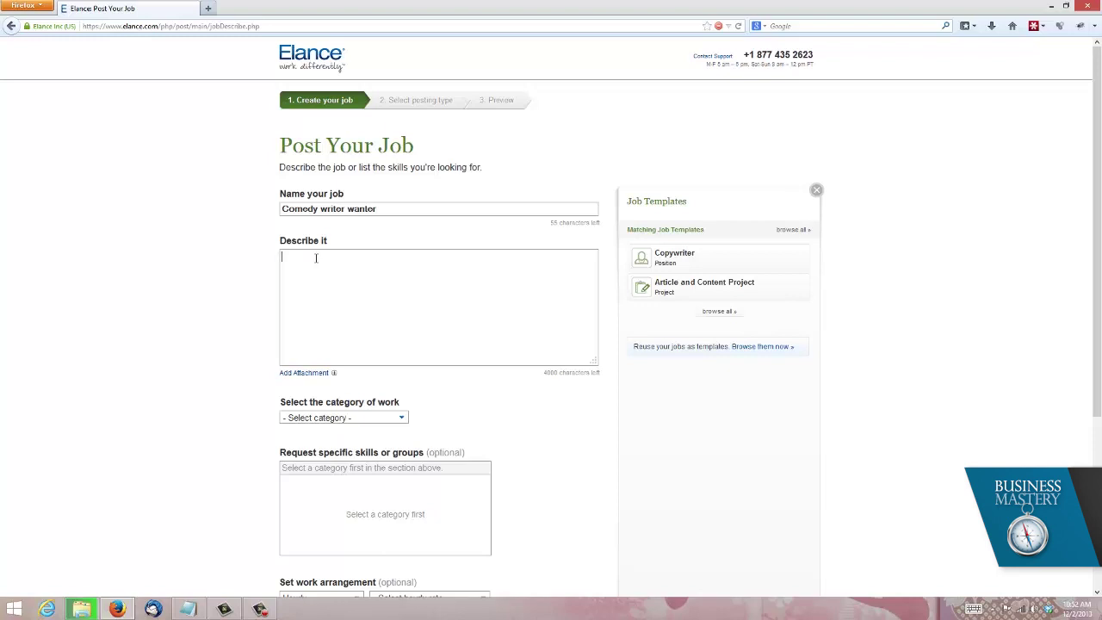
pyautogui.click(316, 259)
pyautogui.hotkey('alt', 'Tab')
pyautogui.press('Tab')
pyautogui.press('Tab')
pyautogui.press('Tab')
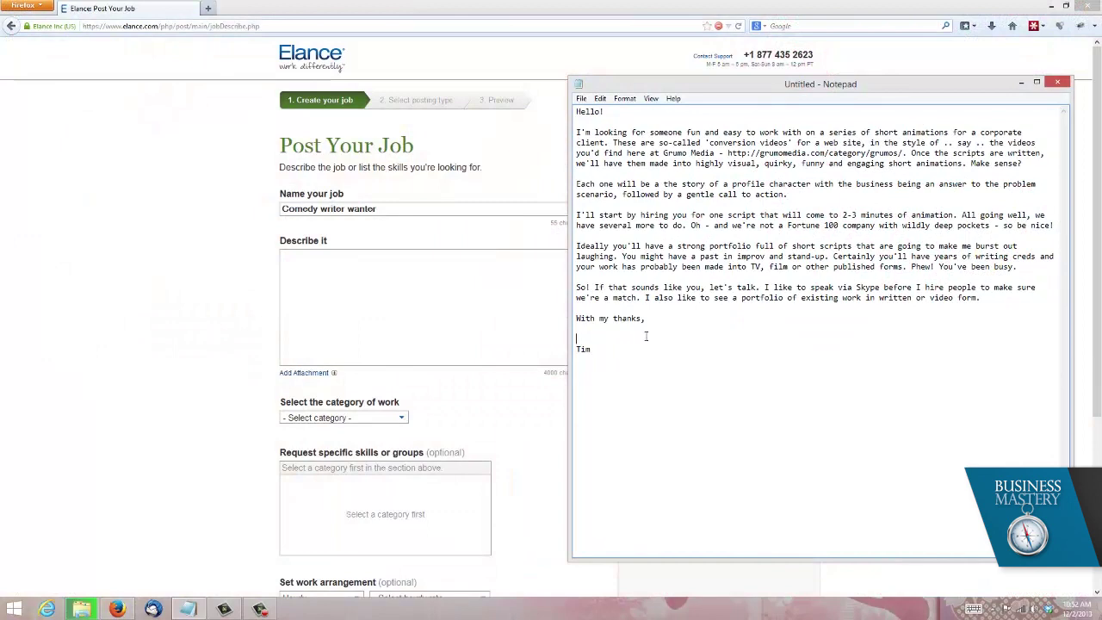
pyautogui.hotkey('ctrl', 'a')
pyautogui.click(1057, 82)
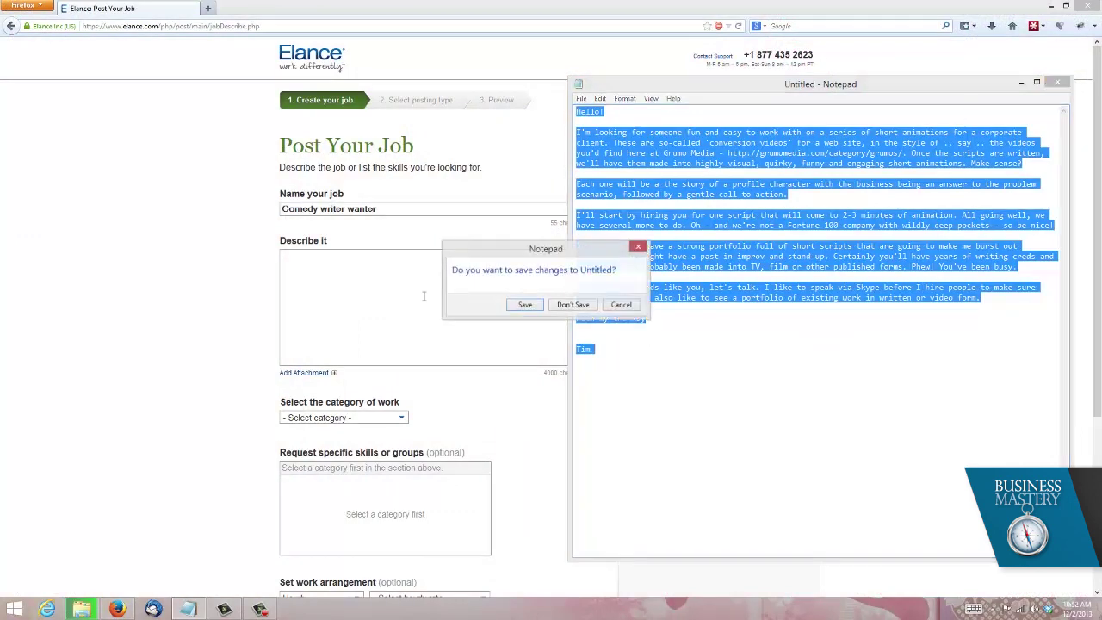
pyautogui.click(572, 305)
pyautogui.click(404, 290)
pyautogui.hotkey('ctrl', 'v')
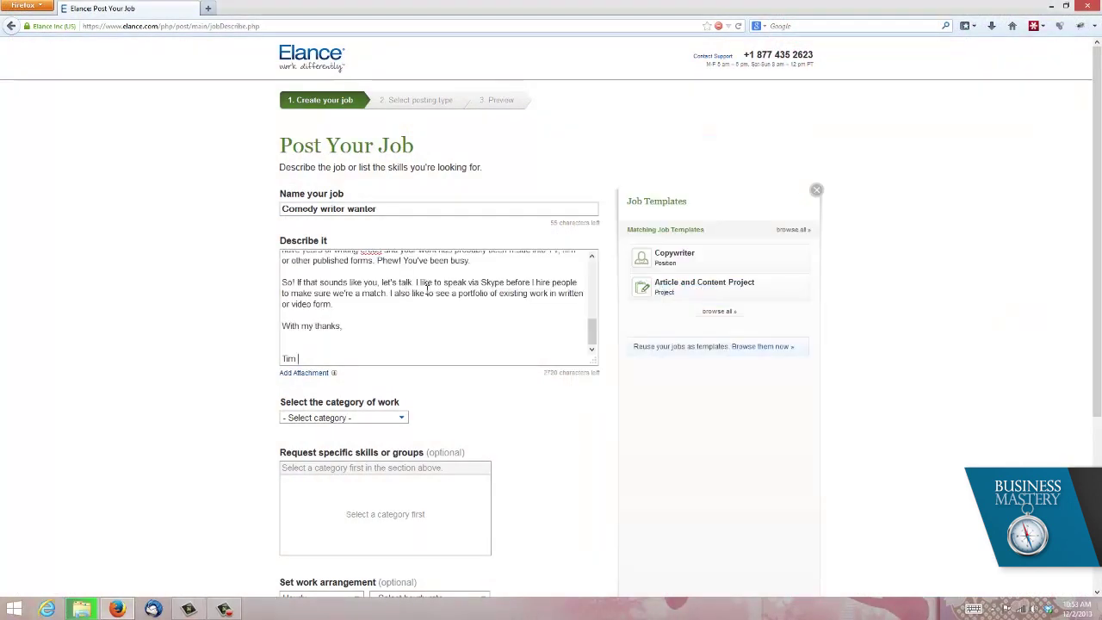
# Step: Enlarge the description box clear of the job templates and highlight the Grumo Media reference and the first two paragraphs for review
pyautogui.moveTo(597, 367); pyautogui.dragTo(847, 547)
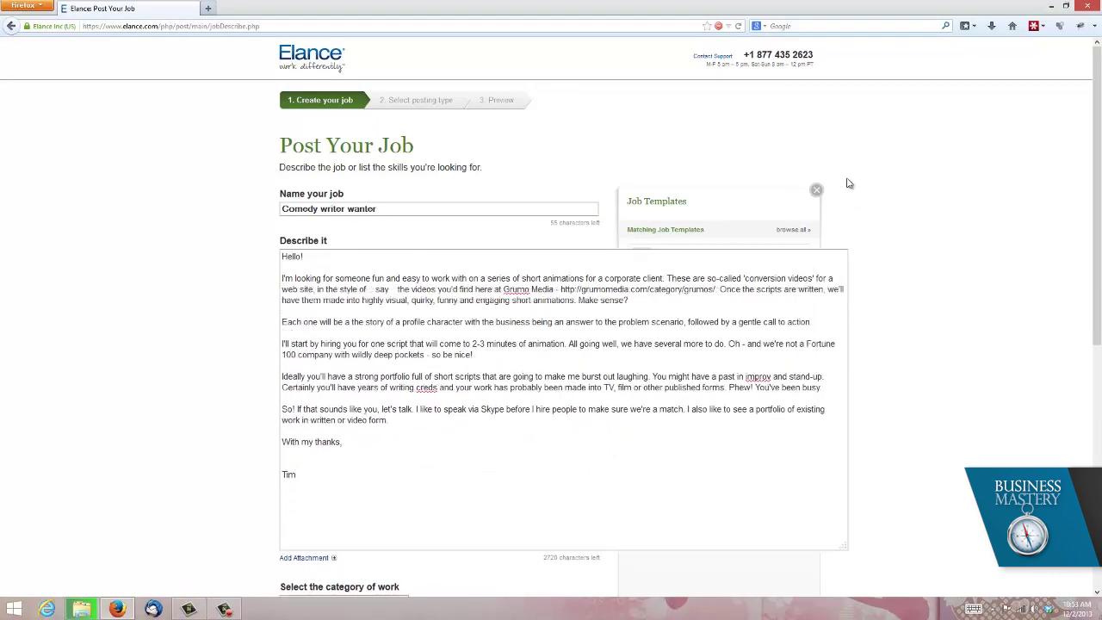
pyautogui.click(817, 191)
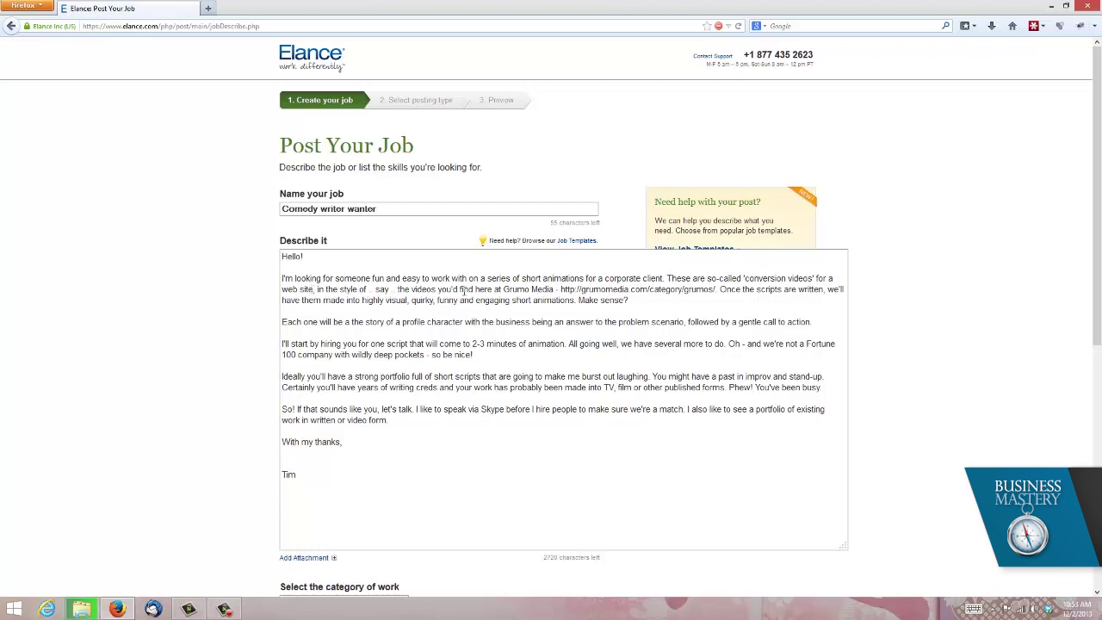
pyautogui.moveTo(504, 289); pyautogui.dragTo(717, 290)
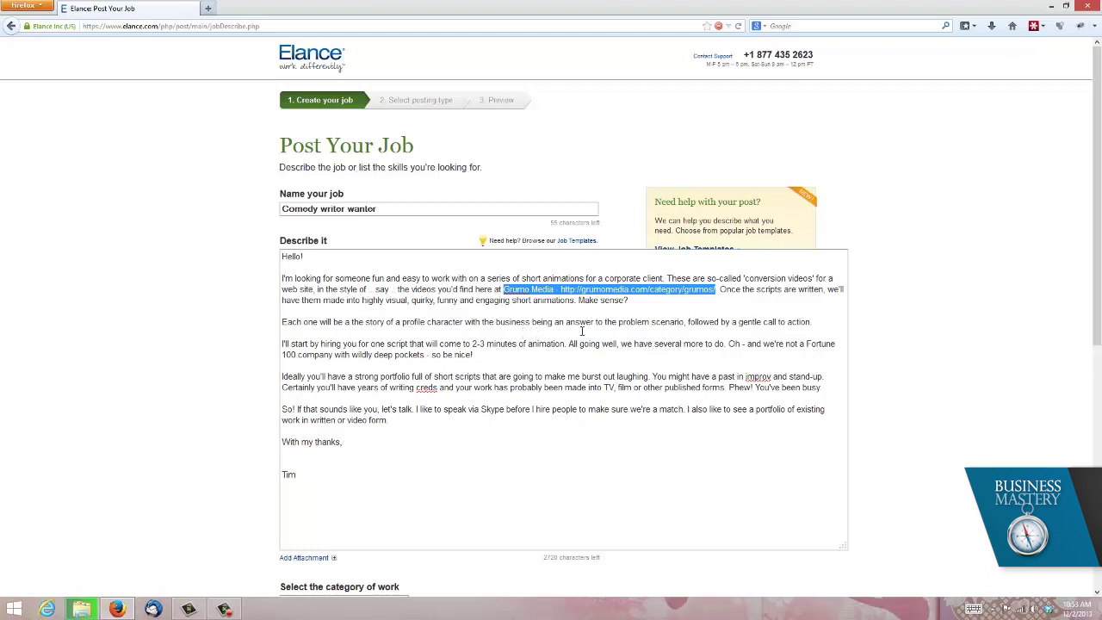
pyautogui.moveTo(811, 322); pyautogui.dragTo(283, 278)
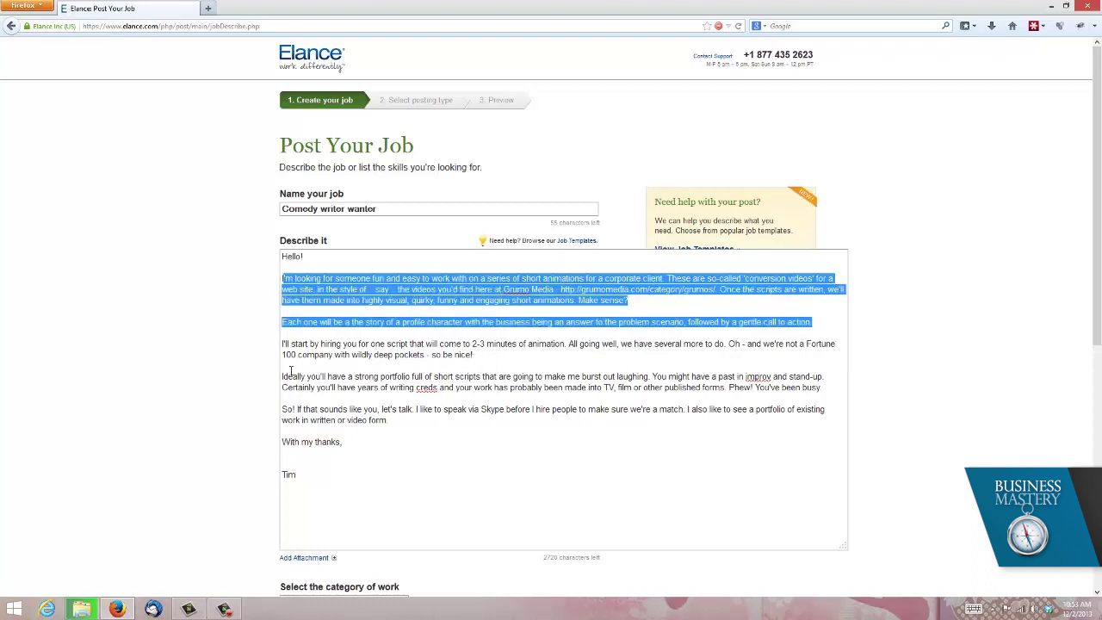
# Step: Highlight the description's paragraph about portfolio and writing experience, and the one about talking via Skype, for review
pyautogui.moveTo(281, 376); pyautogui.dragTo(855, 398)
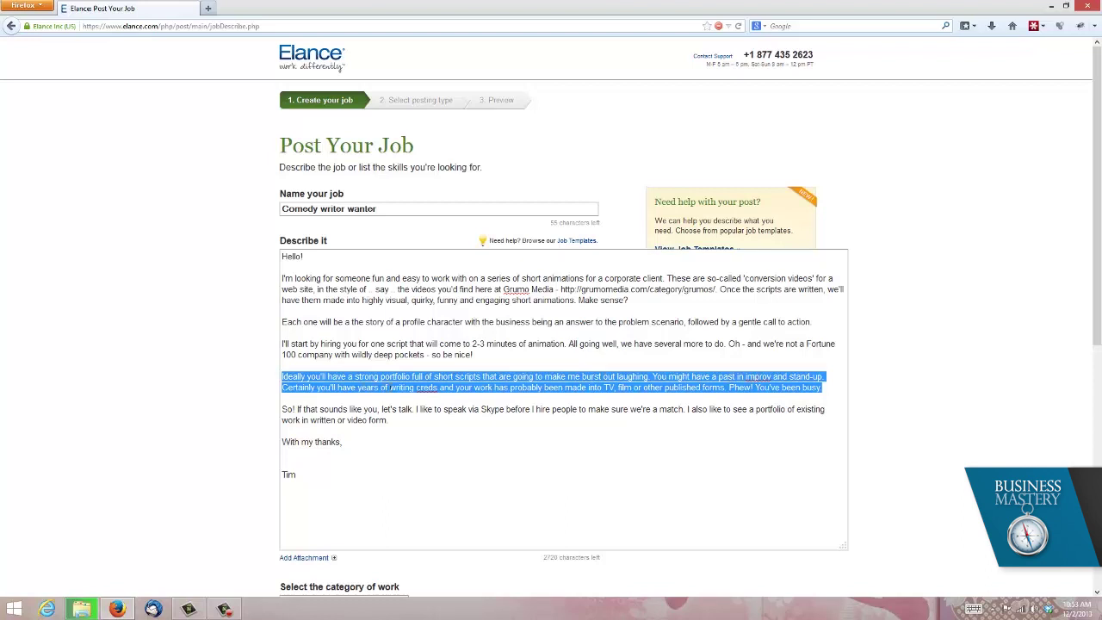
pyautogui.click(392, 387)
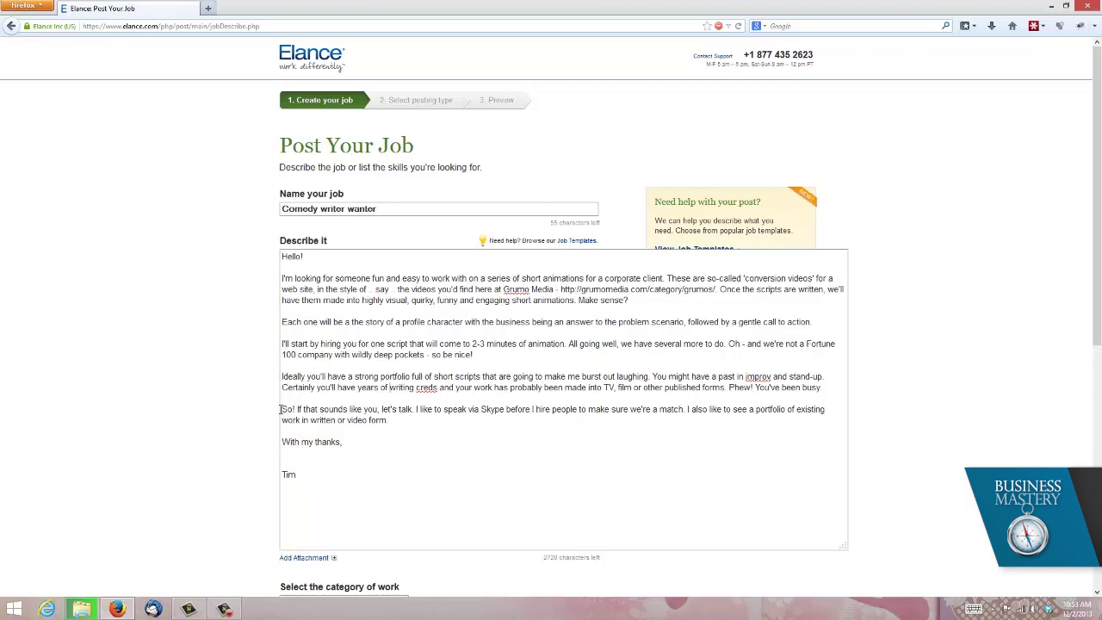
pyautogui.tripleClick(345, 409)
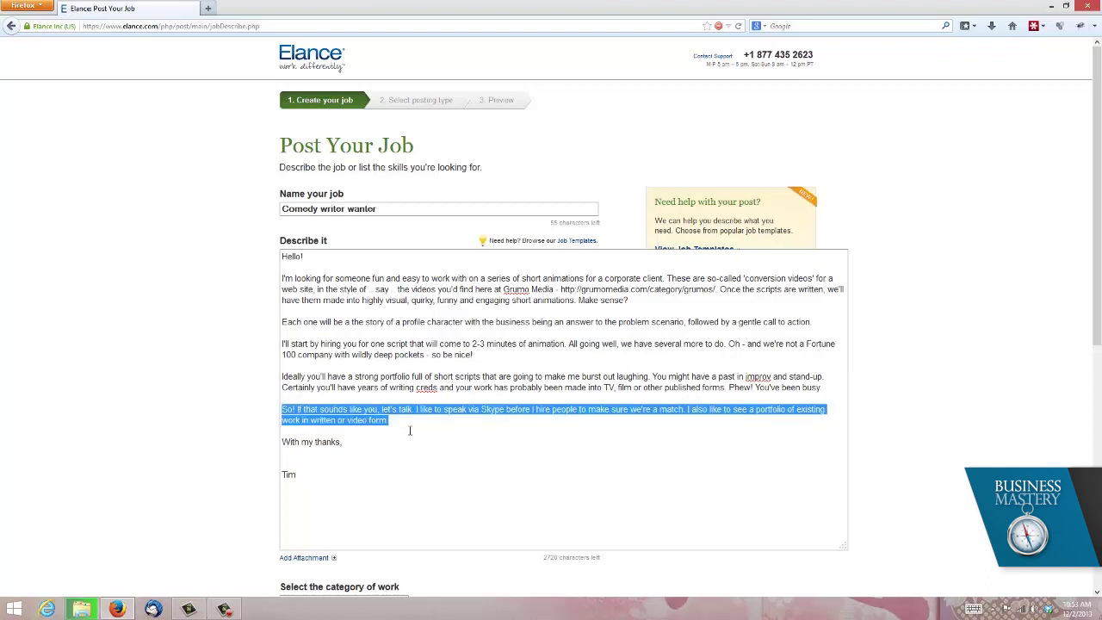
pyautogui.click(412, 423)
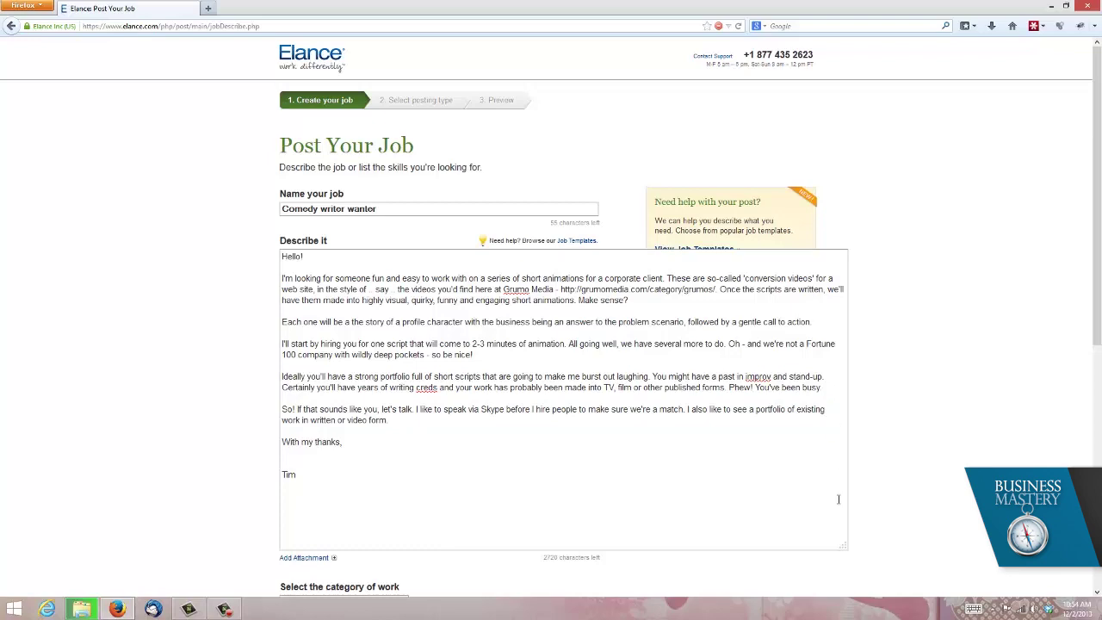
# Step: Shrink the description box back to form width and set the category of work to Writing & Translation with subcategory Creative Writing
pyautogui.moveTo(843, 549); pyautogui.dragTo(598, 412)
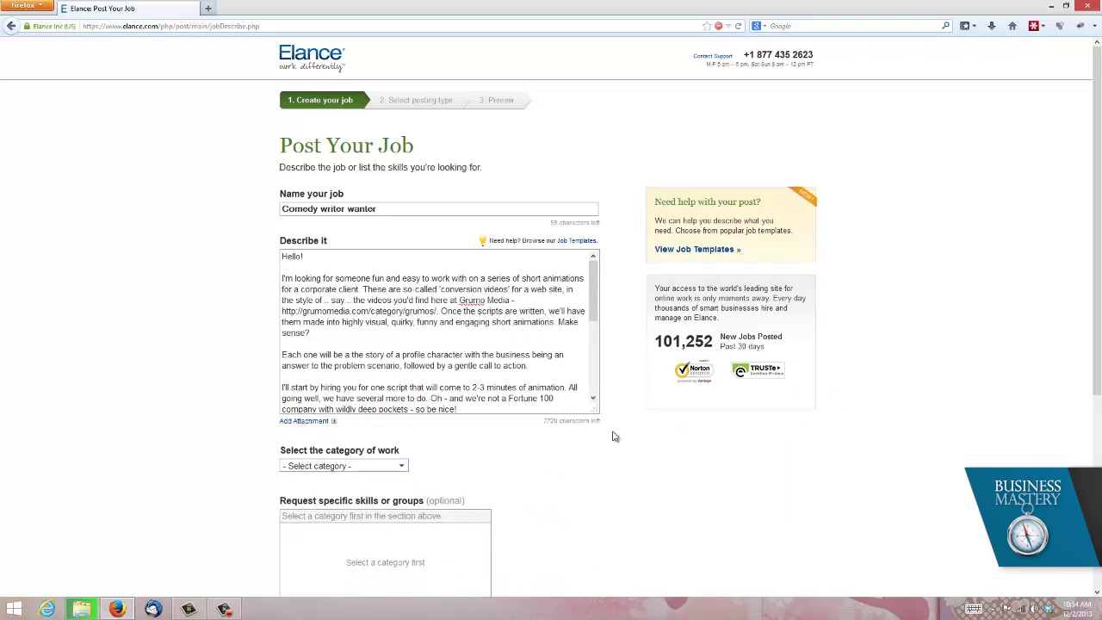
pyautogui.scroll(-3, 622, 418)
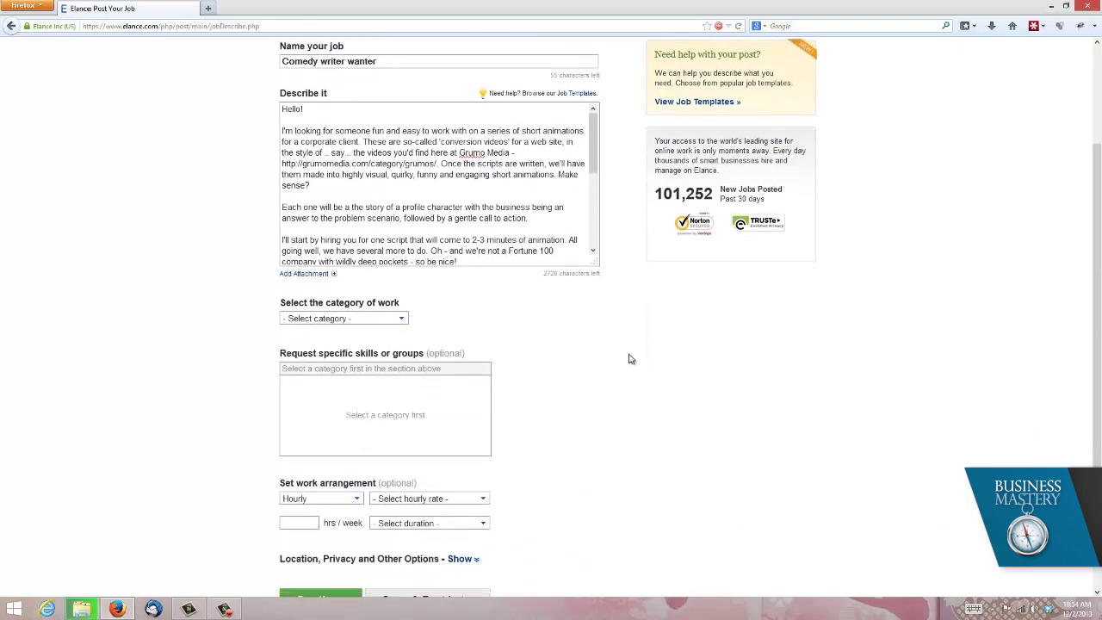
pyautogui.scroll(-2, 628, 359)
pyautogui.click(365, 209)
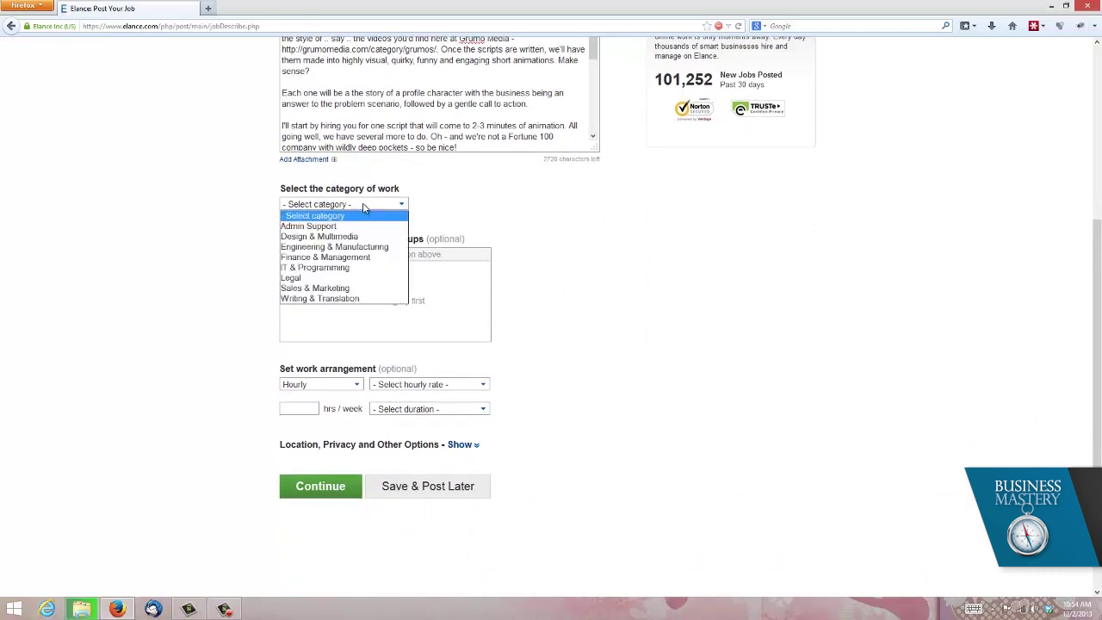
pyautogui.click(346, 298)
pyautogui.click(478, 205)
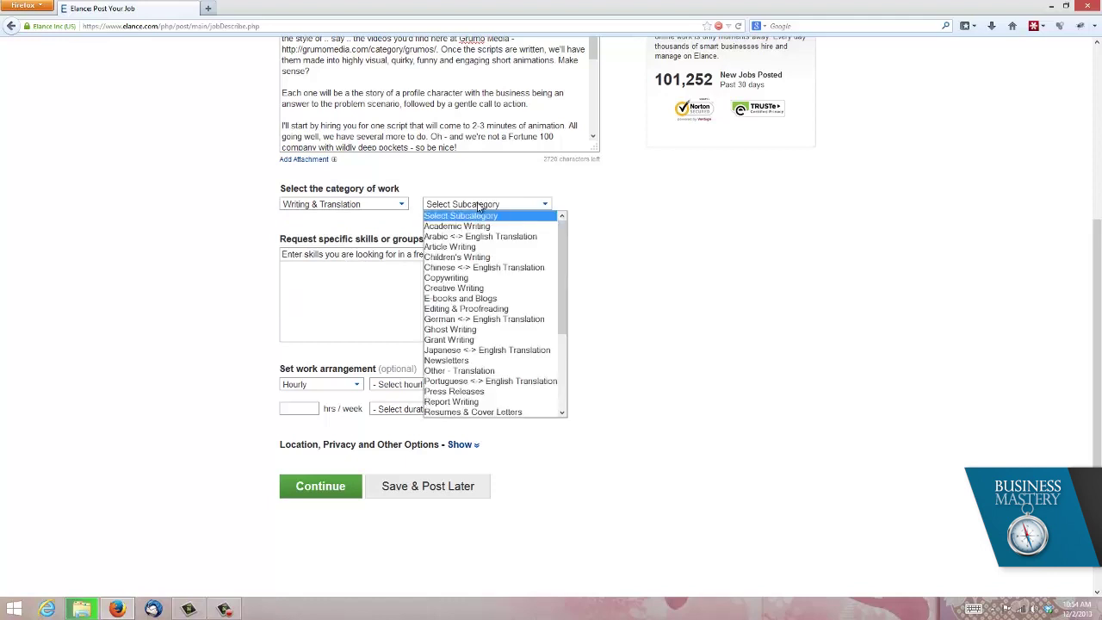
pyautogui.click(473, 289)
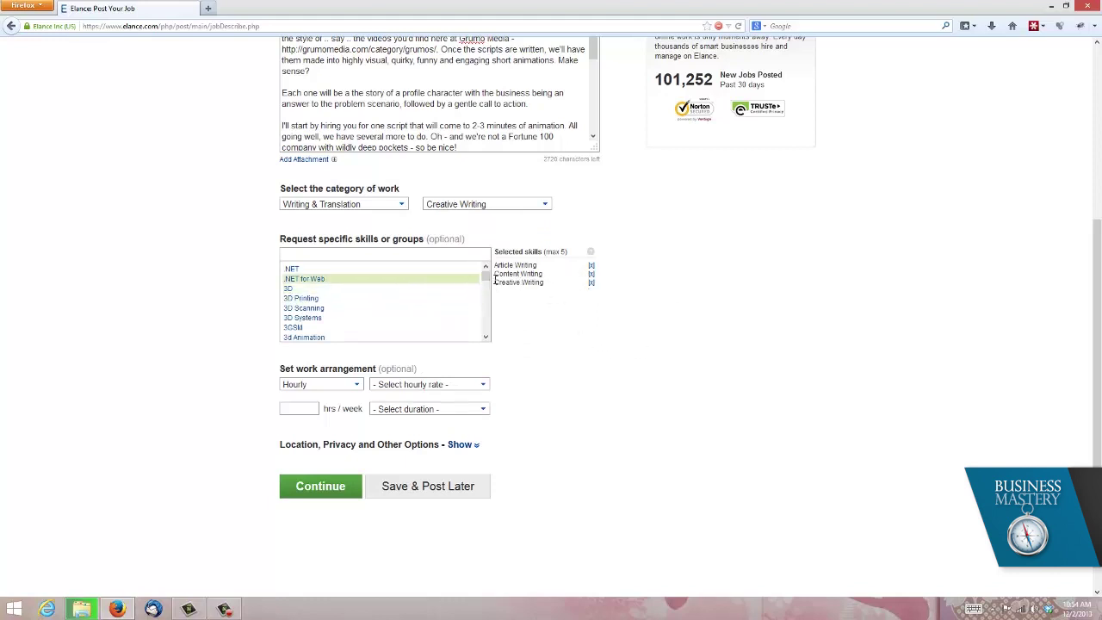
# Step: Look through the skills list for comedy and add "Comedy" as a custom requested skill
pyautogui.moveTo(484, 277); pyautogui.dragTo(489, 290)
pyautogui.scroll(-5, 483, 318)
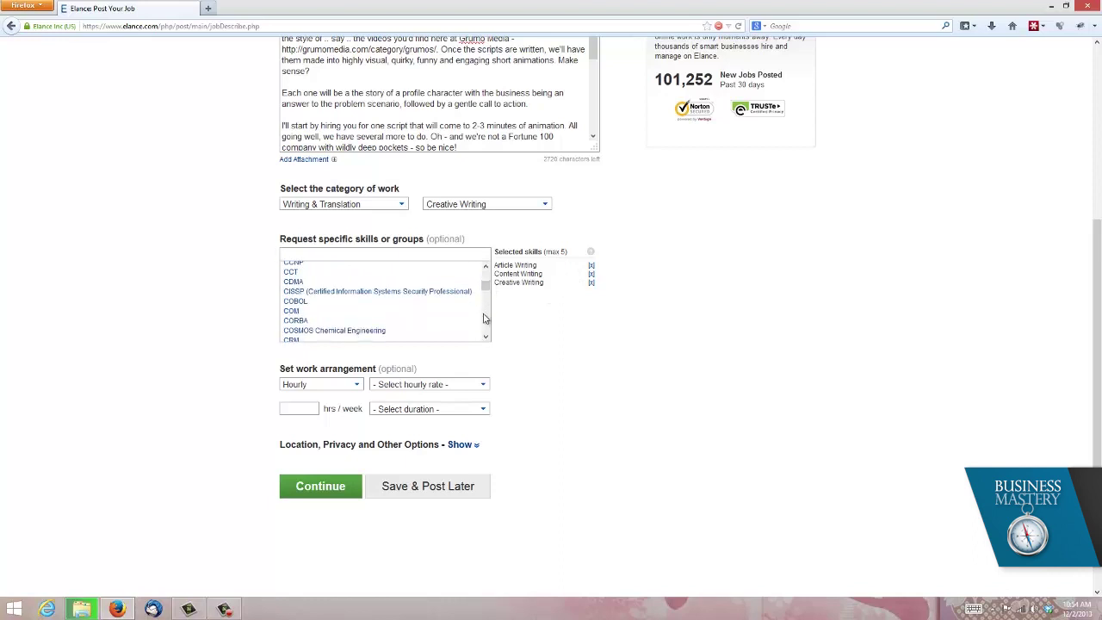
pyautogui.scroll(-4, 483, 318)
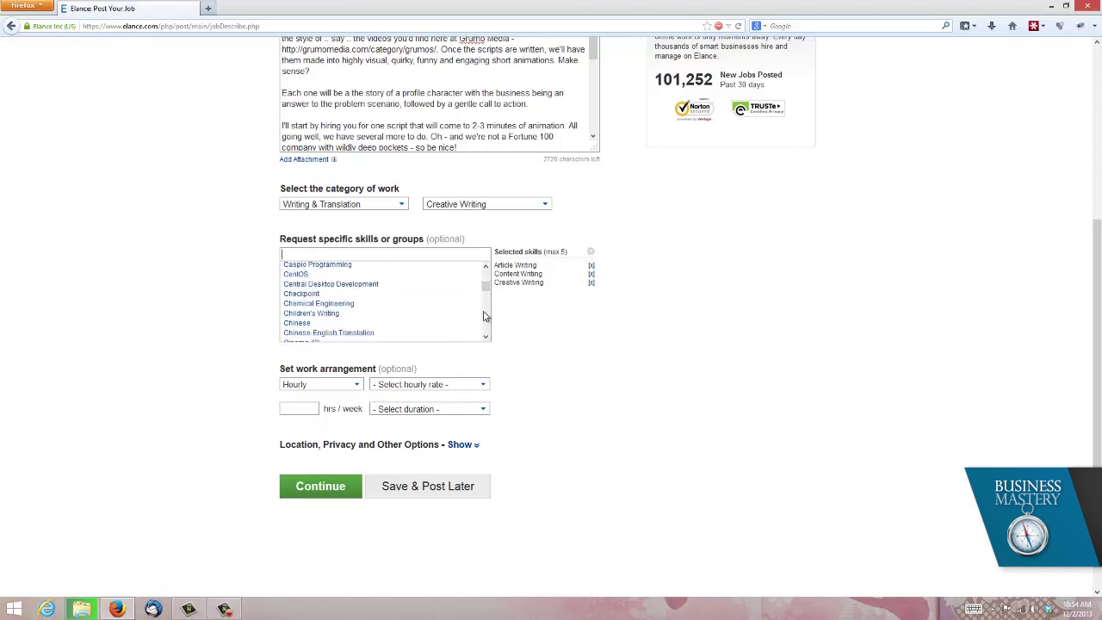
pyautogui.scroll(-2, 484, 319)
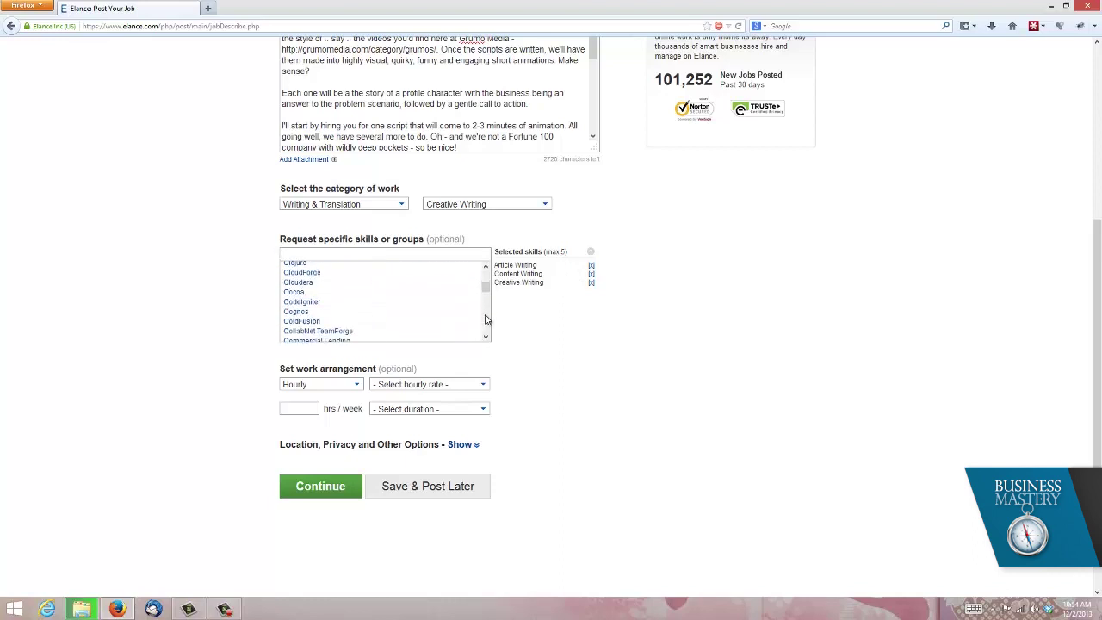
pyautogui.scroll(-2, 484, 323)
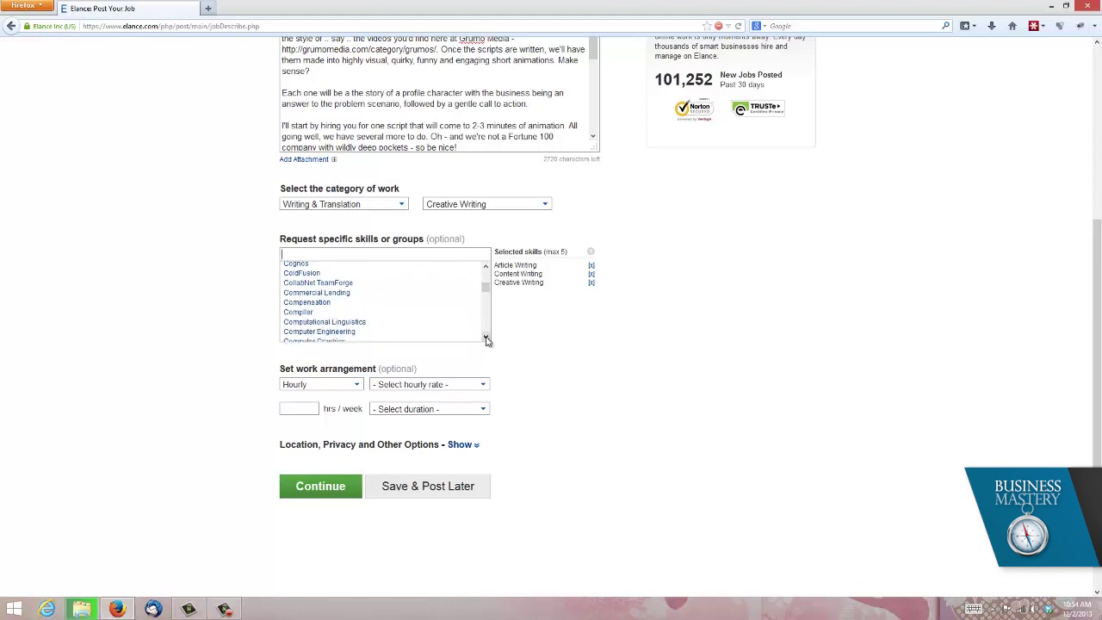
pyautogui.click(315, 254)
pyautogui.write('Comedy')
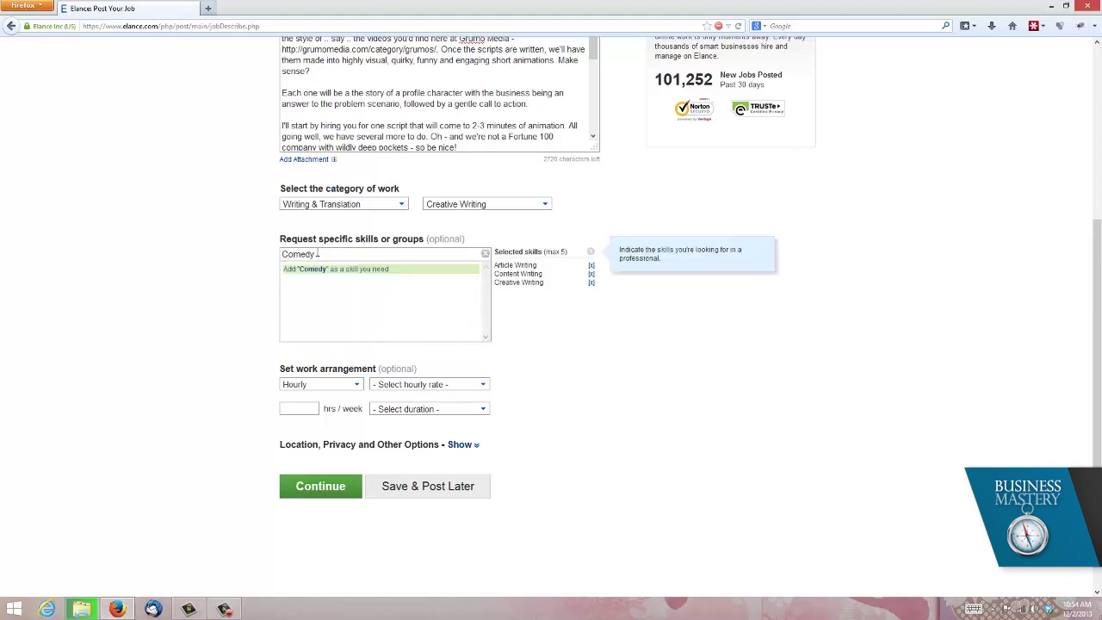
pyautogui.press('Return')
# Step: Set the work arrangement to Fixed price with a budget of Less than $500
pyautogui.scroll(-1, 603, 314)
pyautogui.scroll(-1, 674, 287)
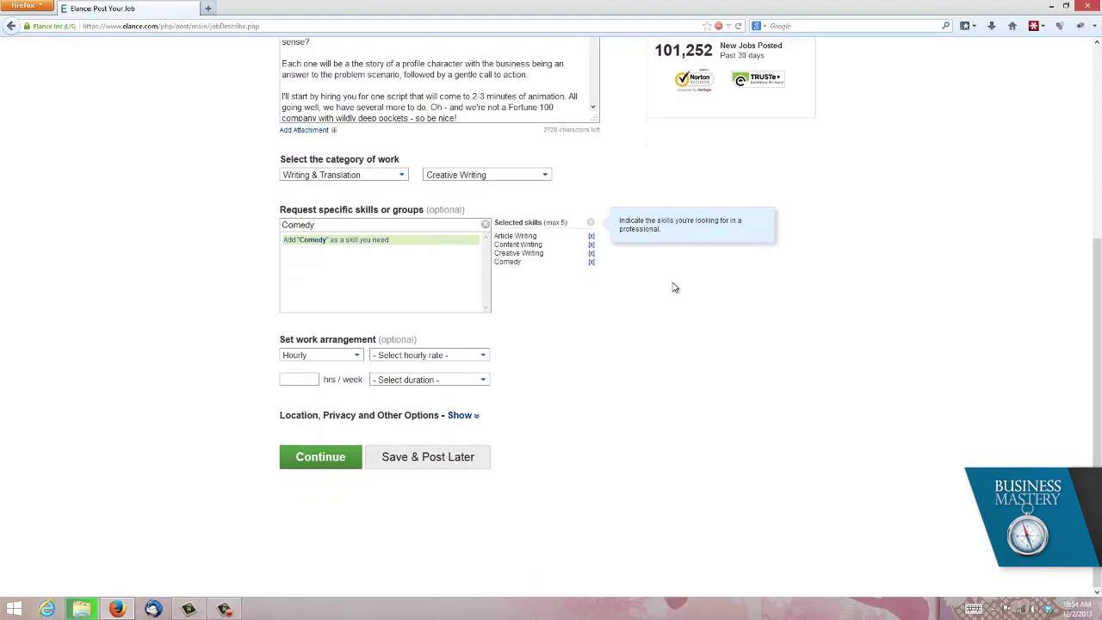
pyautogui.click(343, 355)
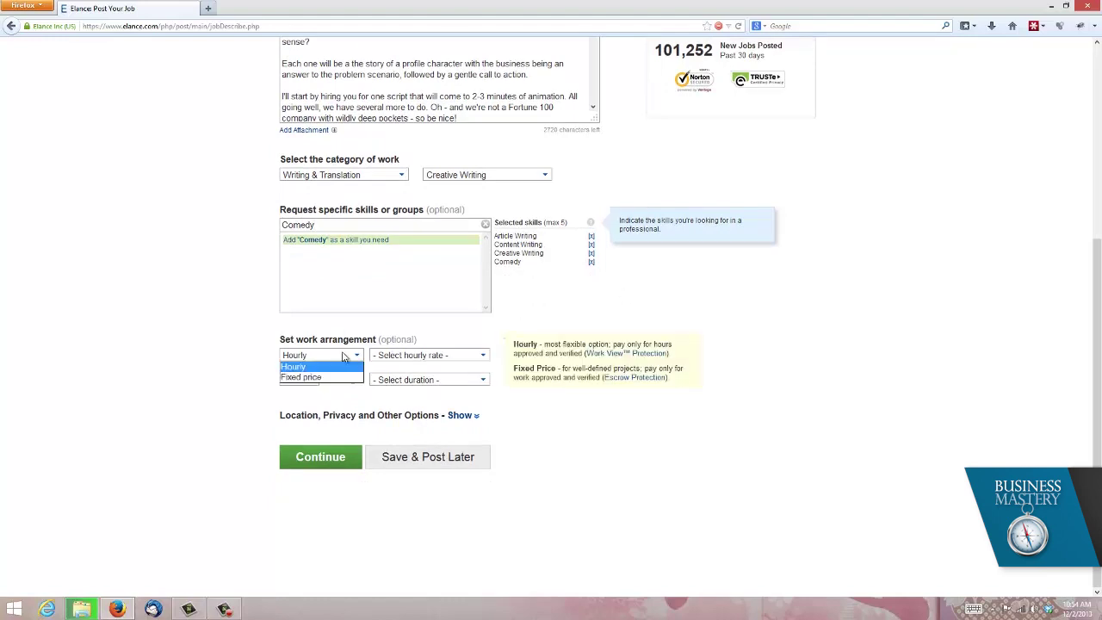
pyautogui.click(319, 376)
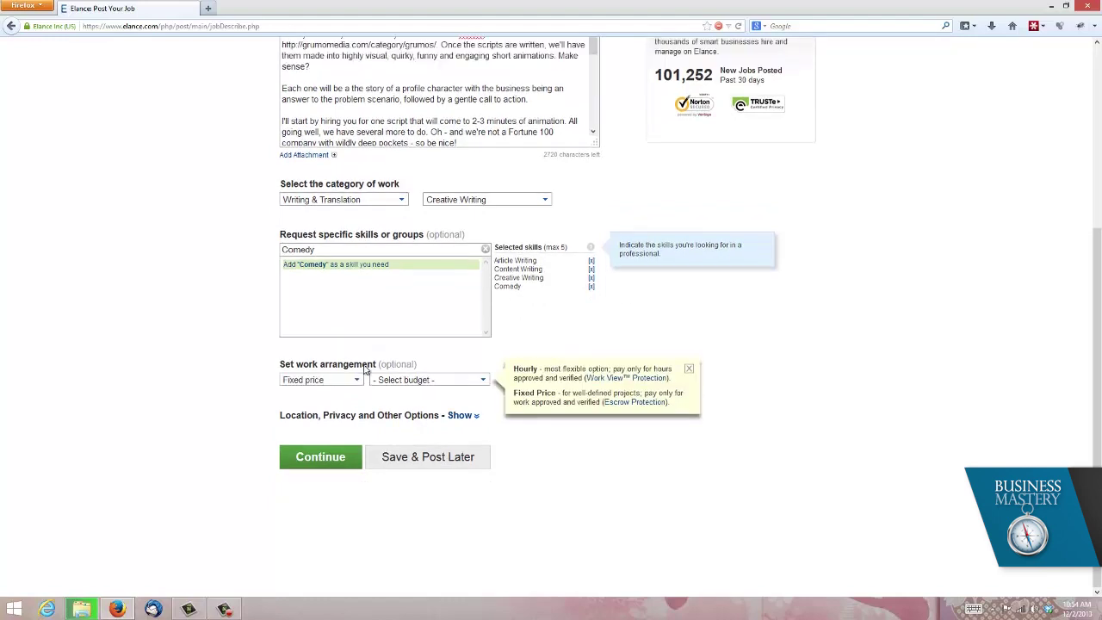
pyautogui.click(434, 380)
pyautogui.click(427, 403)
# Step: Show the location and privacy options and prefer candidates from the regions North America and Australia/Oceania
pyautogui.click(459, 416)
pyautogui.scroll(-2, 831, 376)
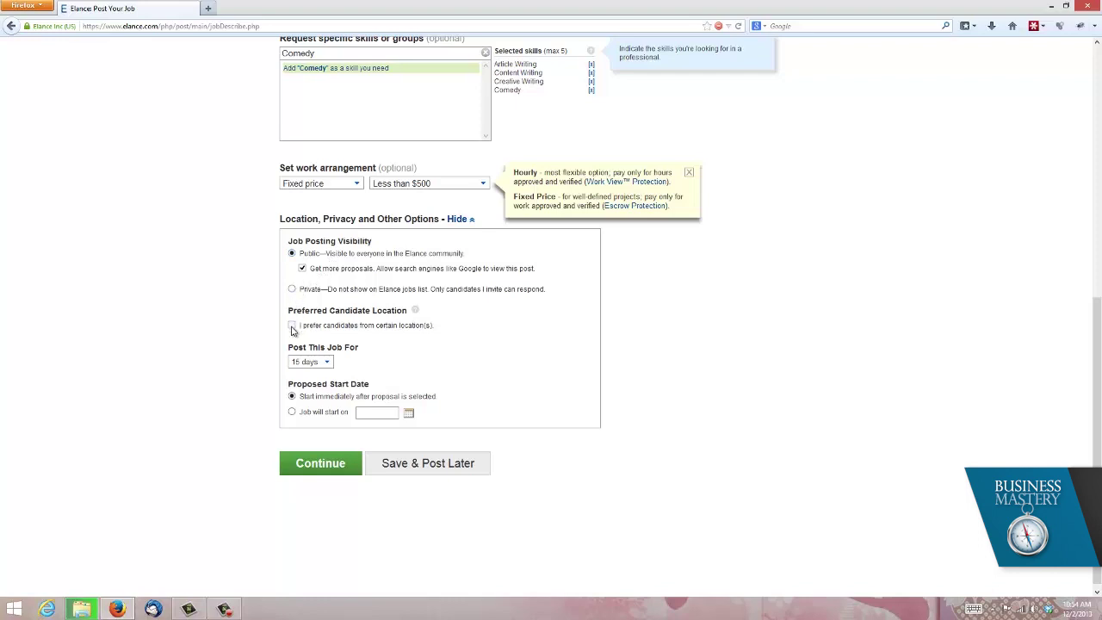
pyautogui.click(292, 326)
pyautogui.click(394, 343)
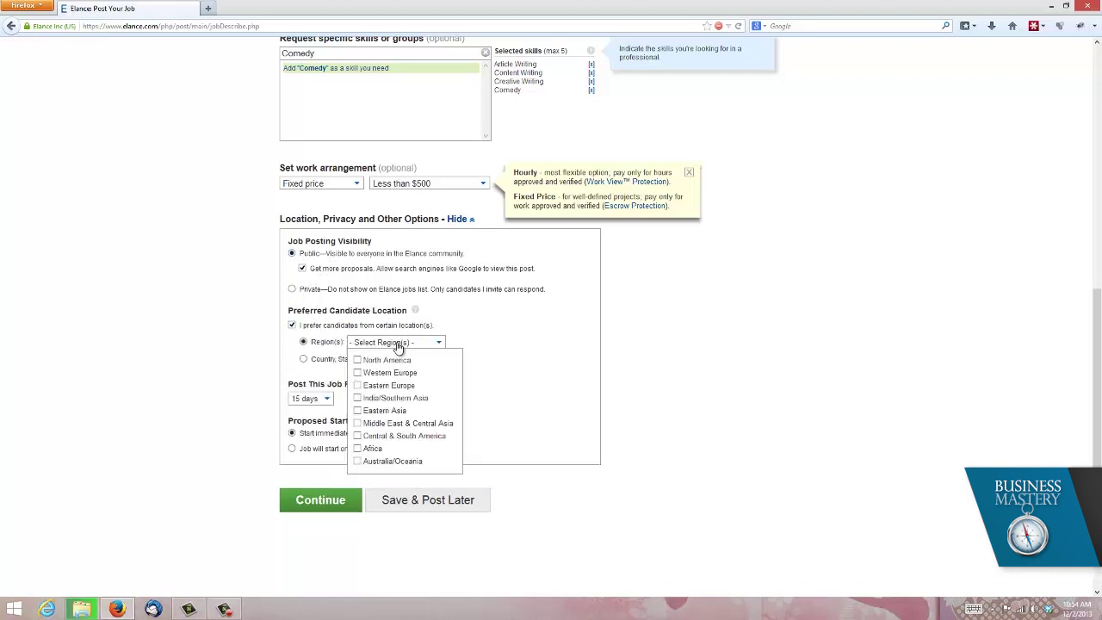
pyautogui.click(380, 359)
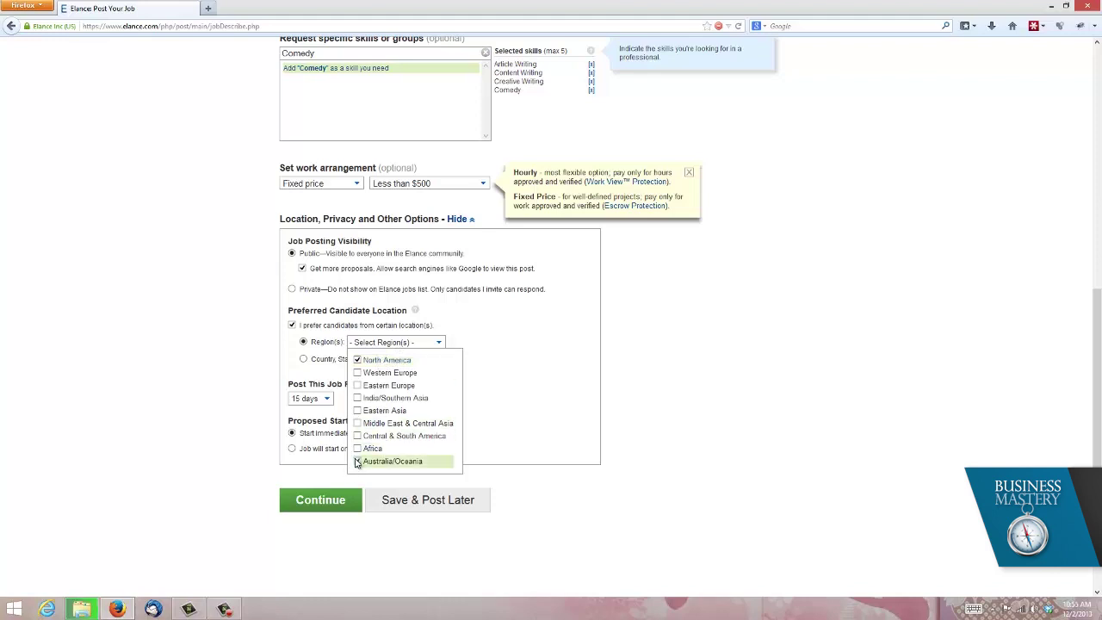
pyautogui.click(357, 462)
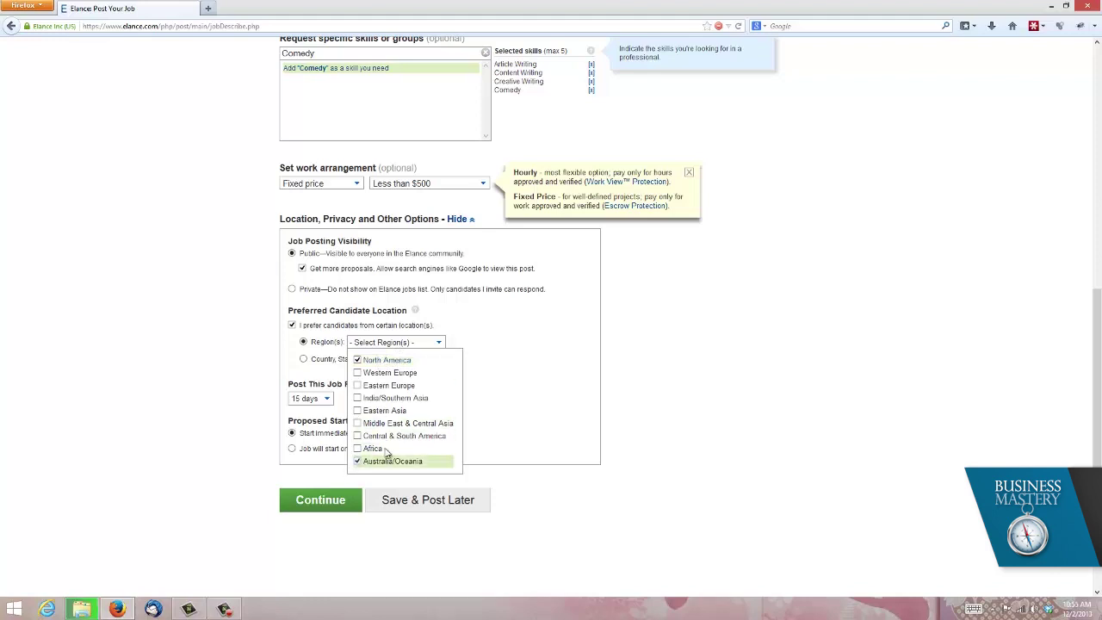
pyautogui.click(528, 348)
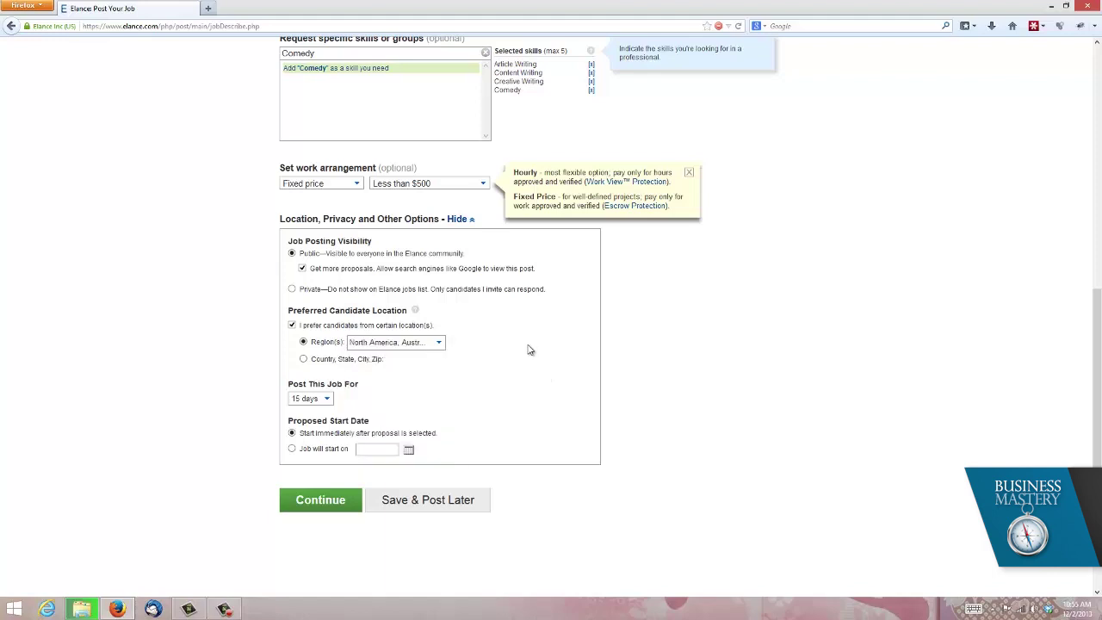
# Step: Set the job to be posted for 3 days and continue to the posting type selection
pyautogui.click(328, 402)
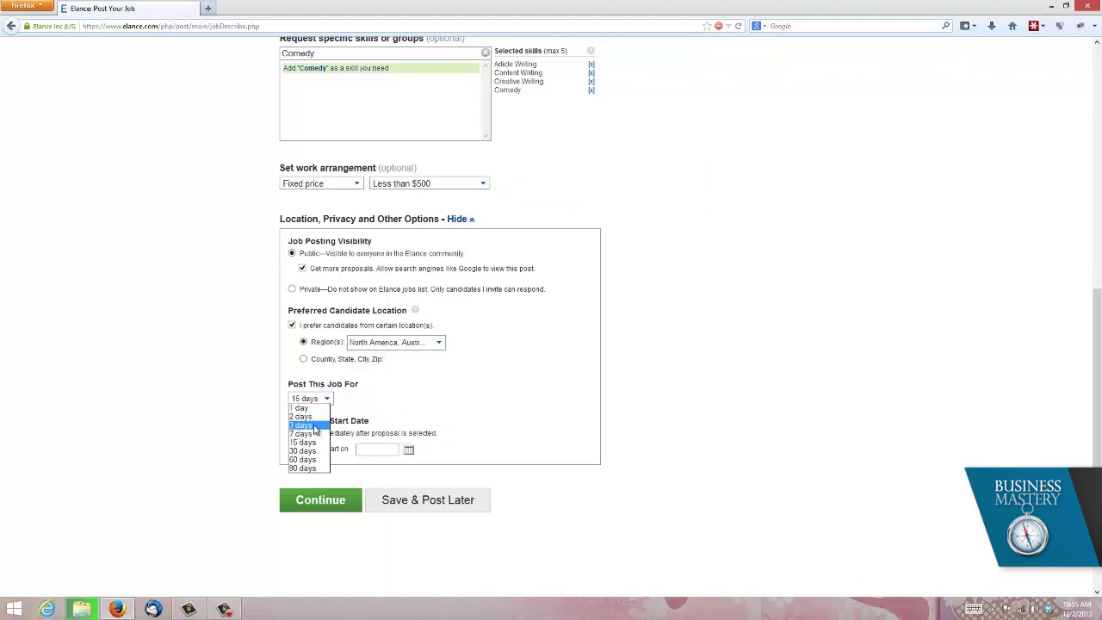
pyautogui.click(315, 417)
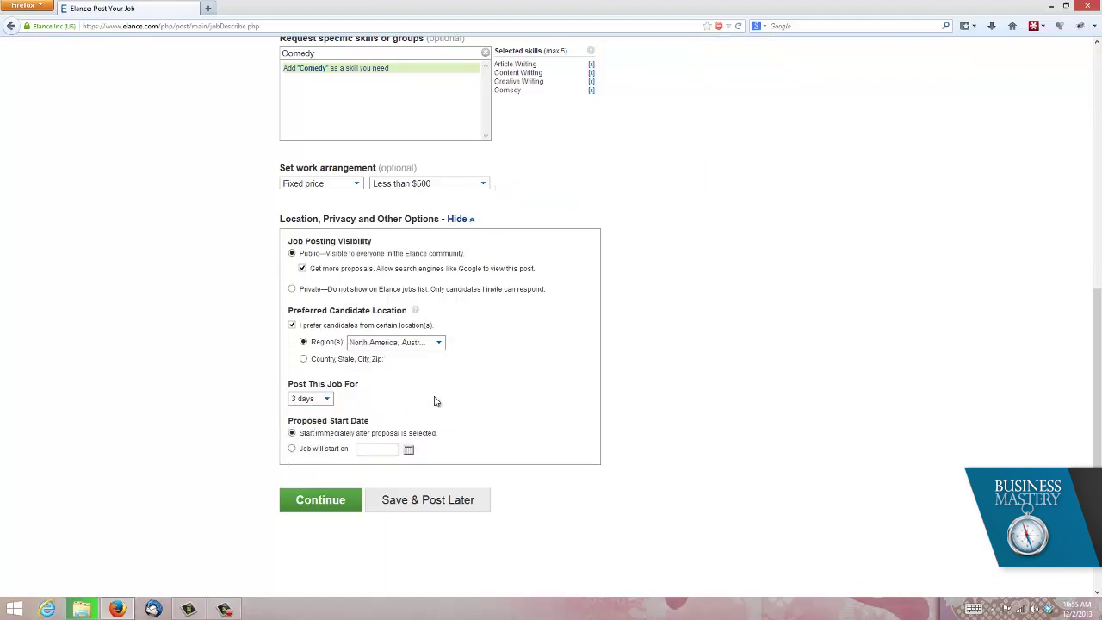
pyautogui.click(327, 502)
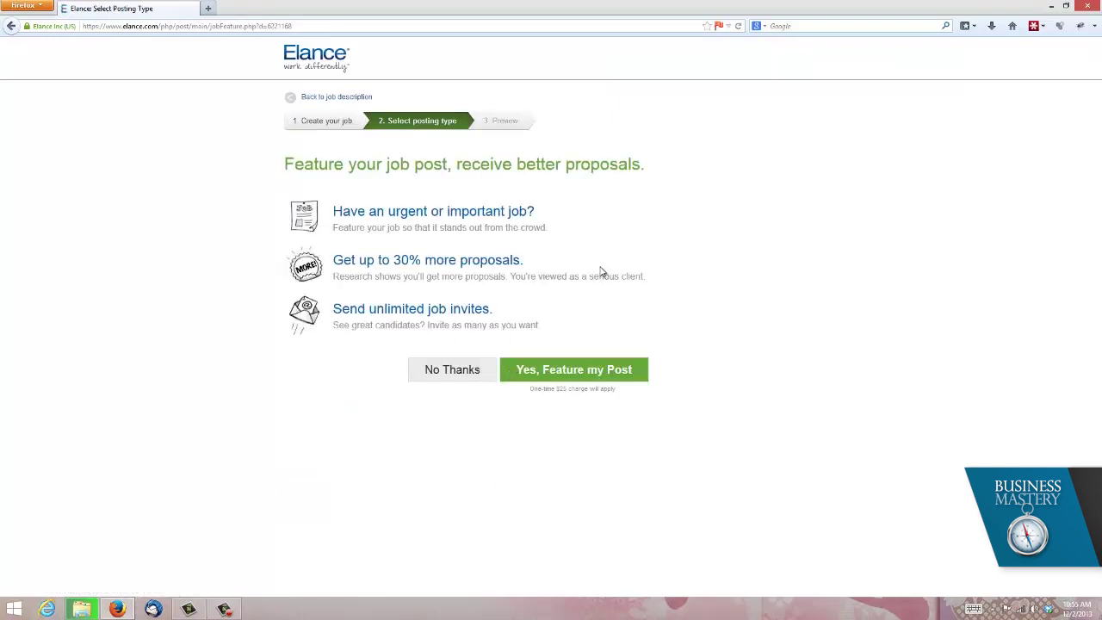
# Step: Decline featuring the post, then review the job preview and publish it
pyautogui.click(466, 371)
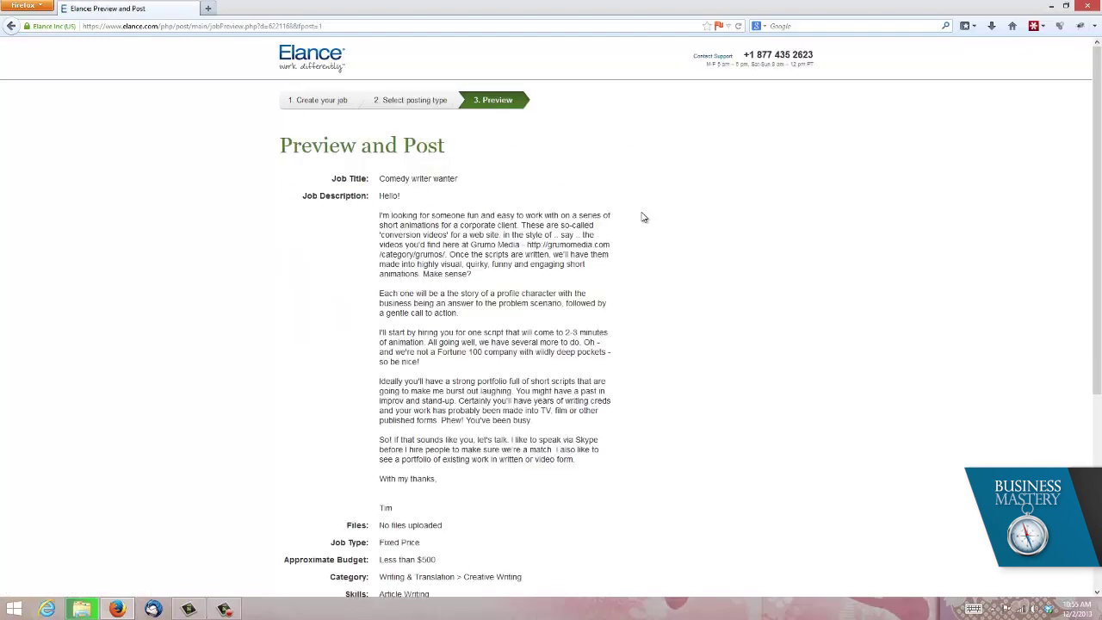
pyautogui.scroll(-5, 428, 215)
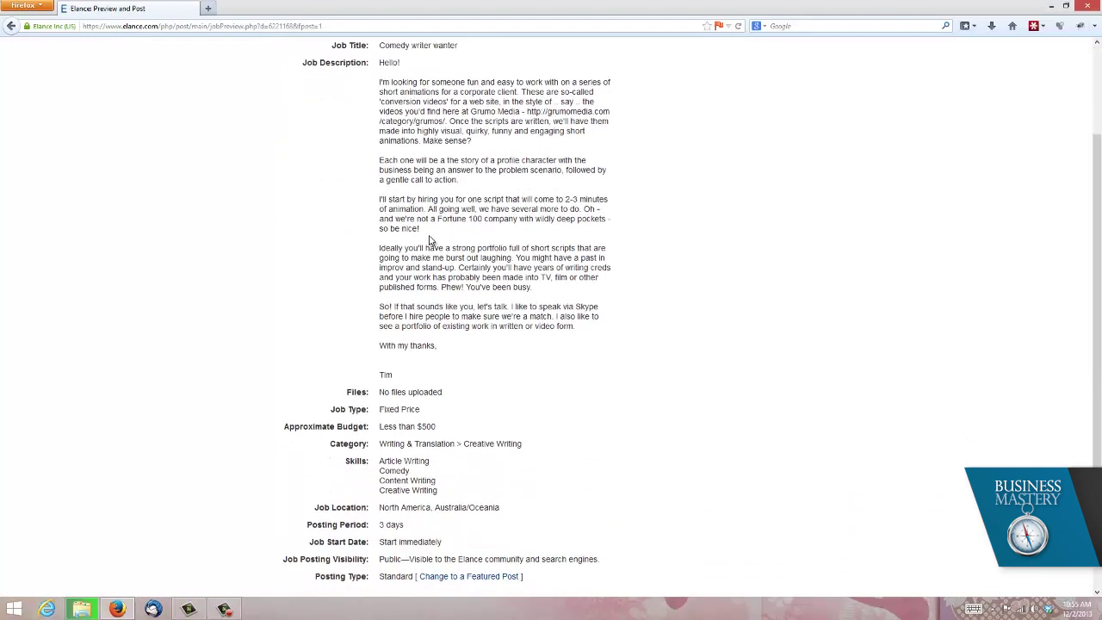
pyautogui.click(350, 503)
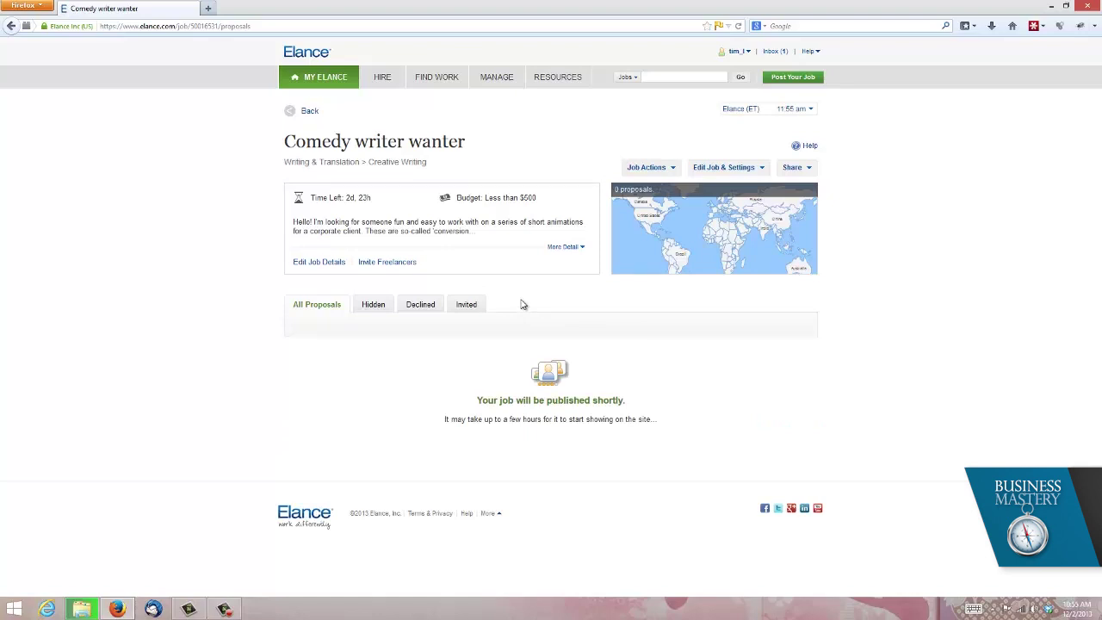
# Step: Return to the My Elance jobs list and filter it by the Archived job status
pyautogui.click(330, 81)
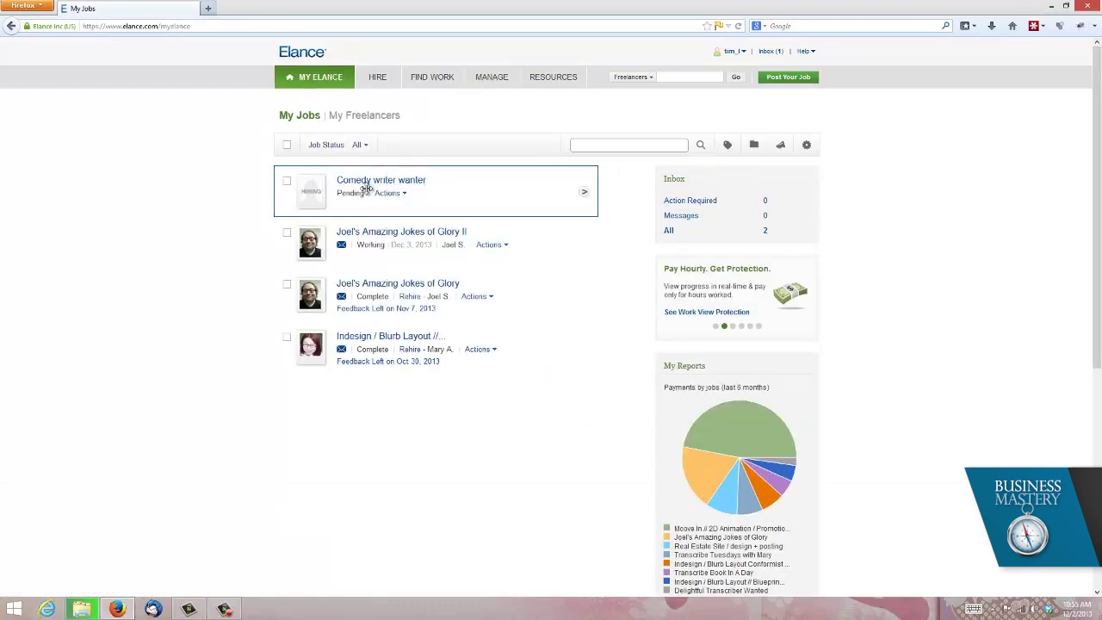
pyautogui.click(361, 145)
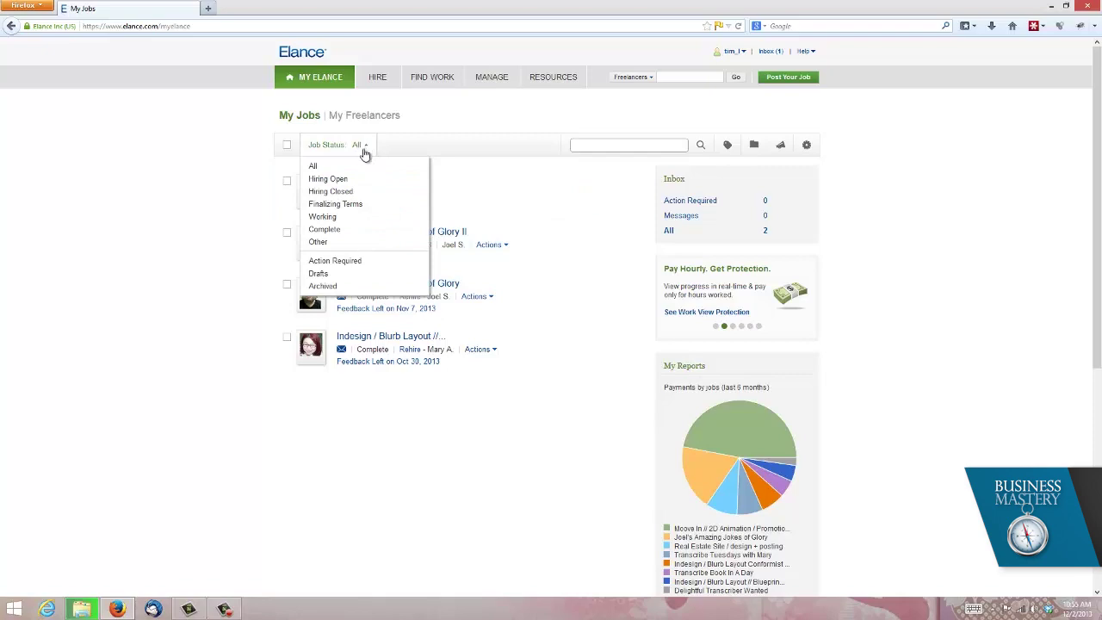
pyautogui.click(333, 284)
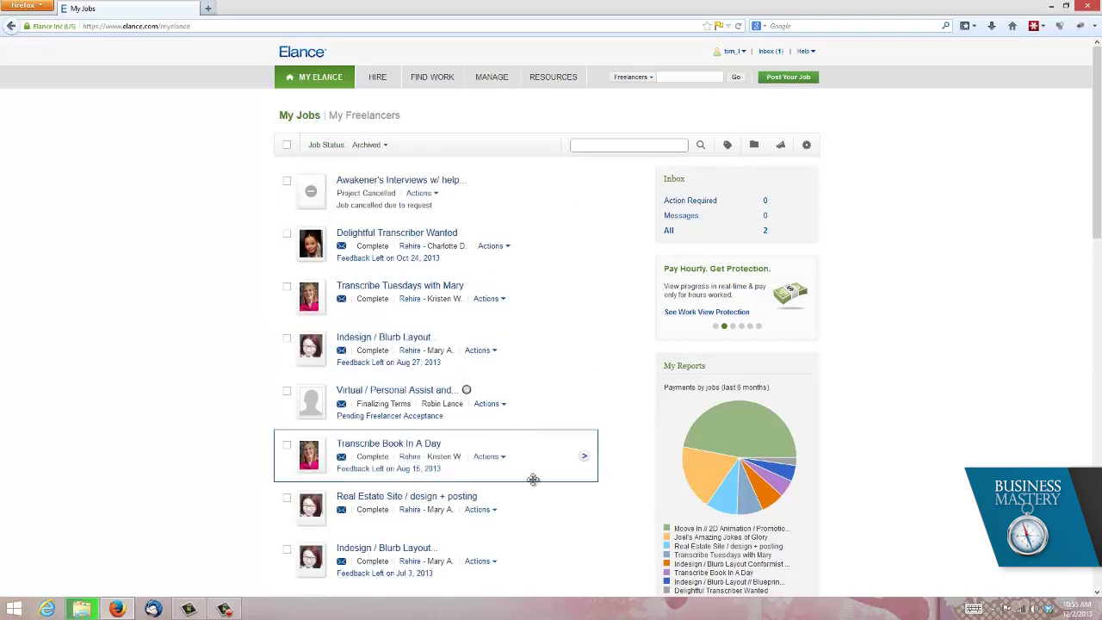
# Step: Open the archived "Comedy Writer / Scriptwriter" job whose hiring is closed, expand its full details and read down to the proposals
pyautogui.scroll(-3, 549, 413)
pyautogui.scroll(-3, 548, 422)
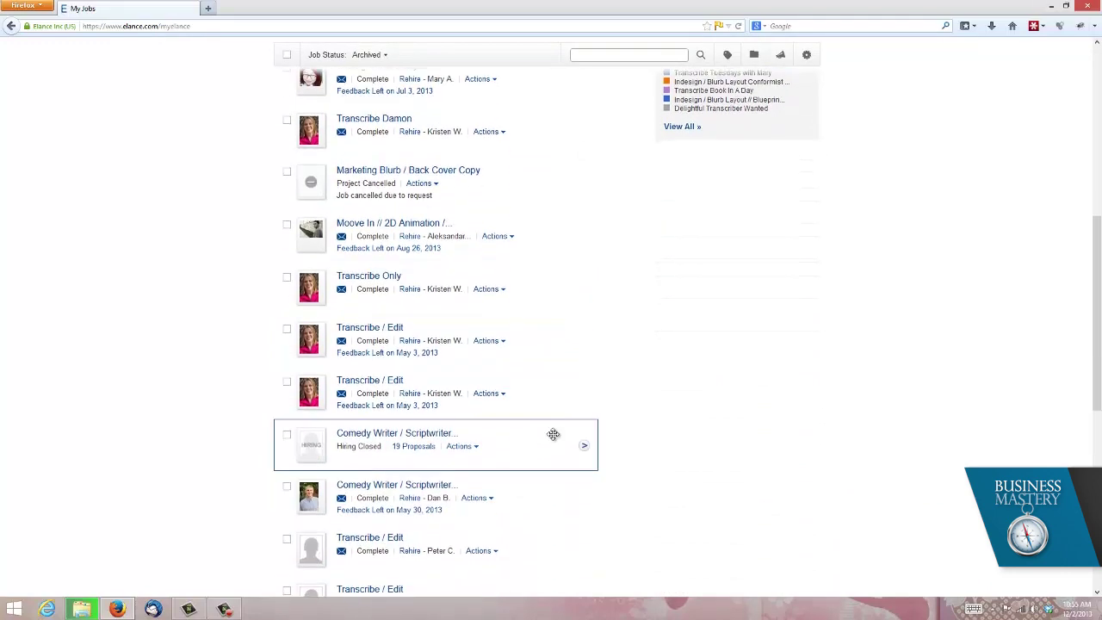
pyautogui.click(439, 436)
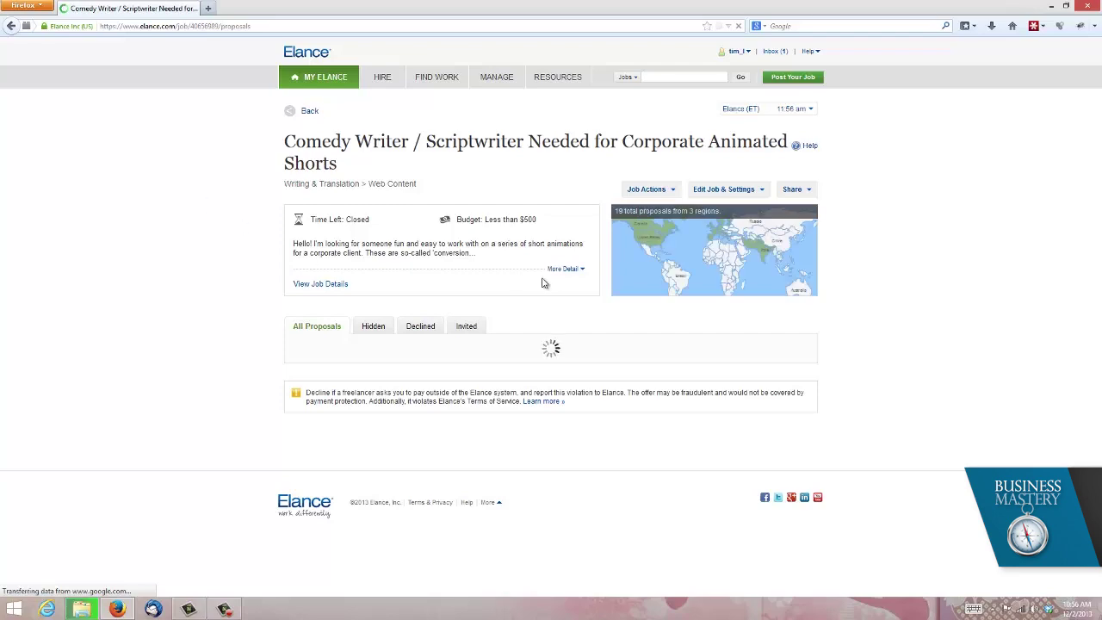
pyautogui.click(564, 271)
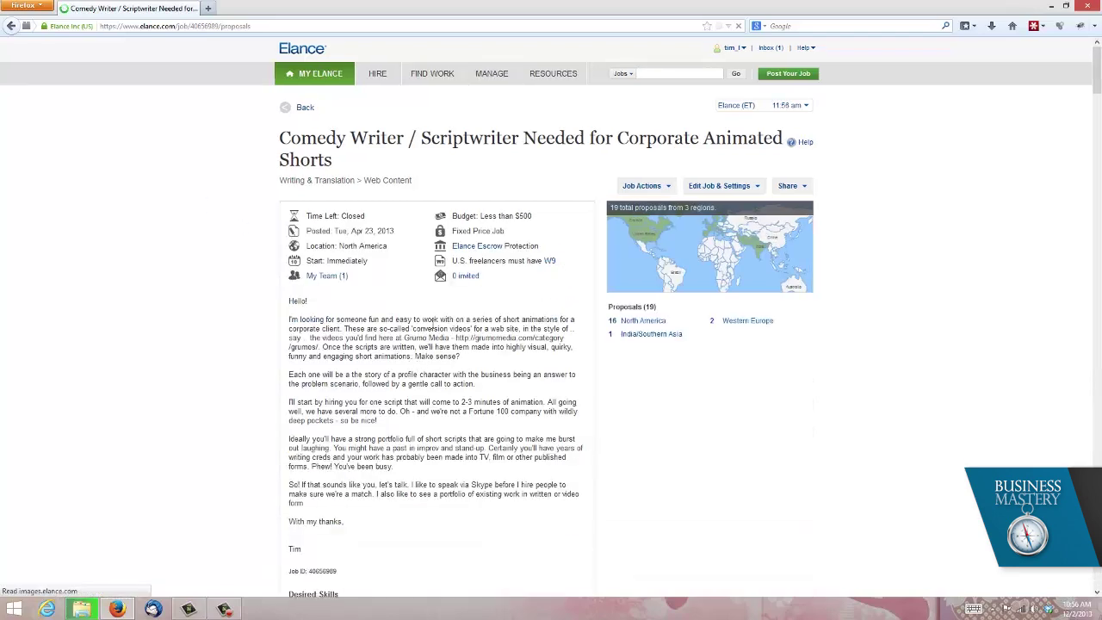
pyautogui.scroll(-2, 439, 305)
pyautogui.scroll(-2, 441, 299)
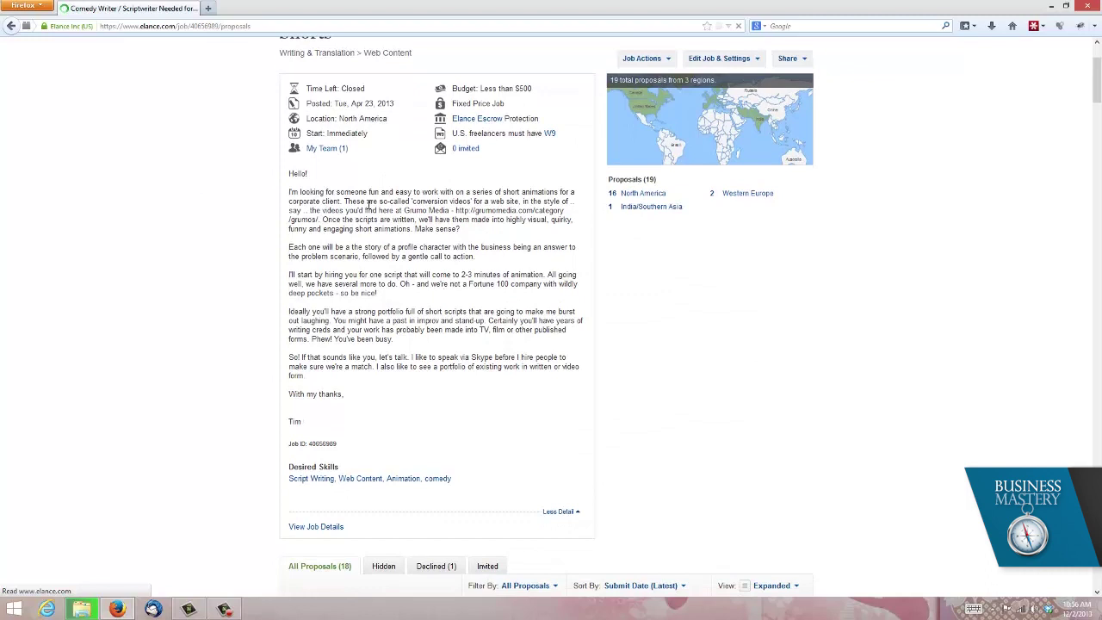
# Step: Skim the closed job's description and its list of proposals down to the awarded one, then return to the first proposal
pyautogui.moveTo(360, 103); pyautogui.dragTo(408, 110)
pyautogui.click(408, 112)
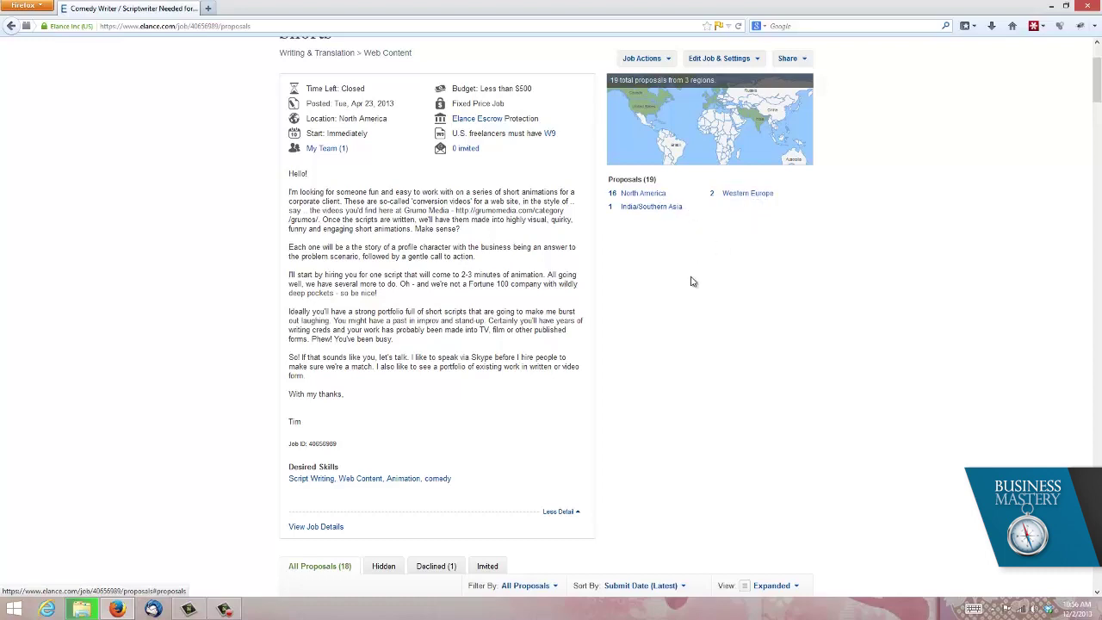
pyautogui.scroll(-3, 708, 233)
pyautogui.scroll(-3, 721, 167)
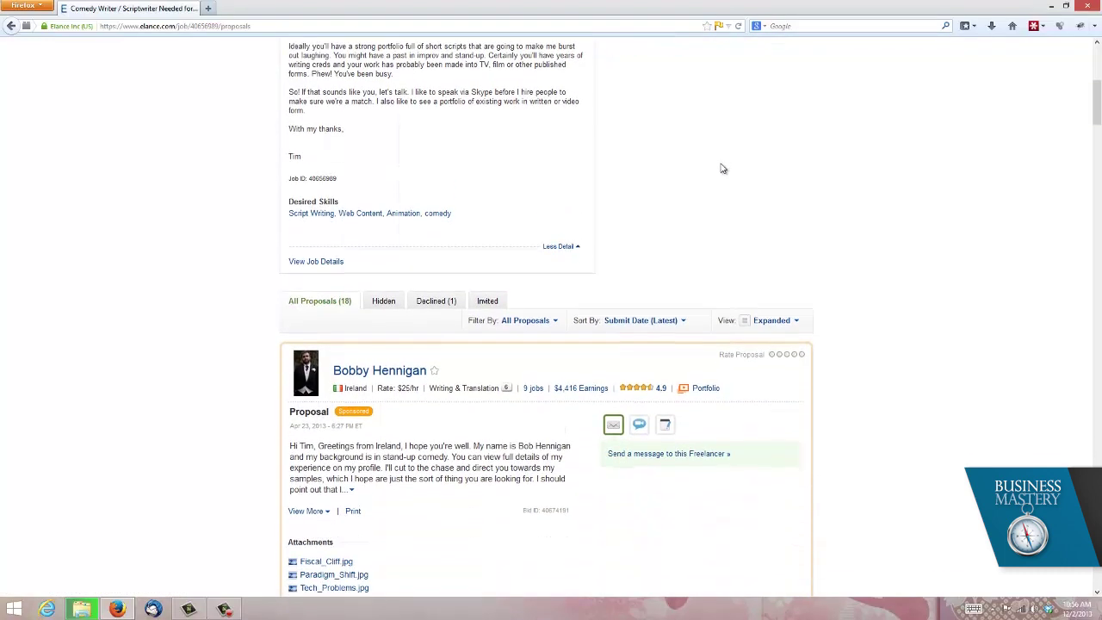
pyautogui.scroll(-20, 865, 233)
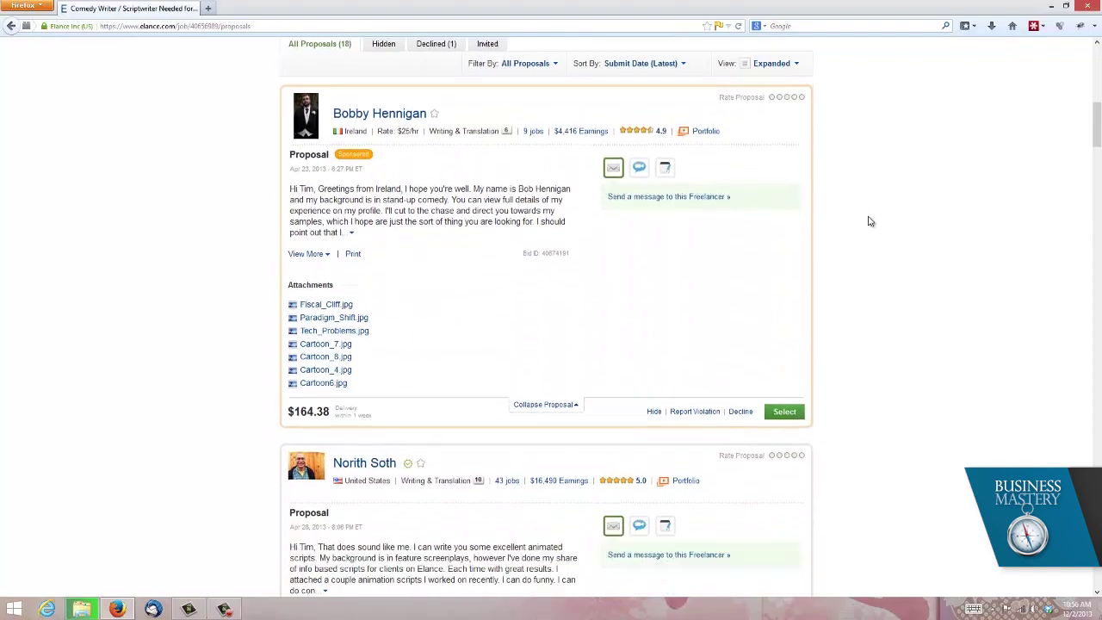
pyautogui.scroll(-20, 848, 338)
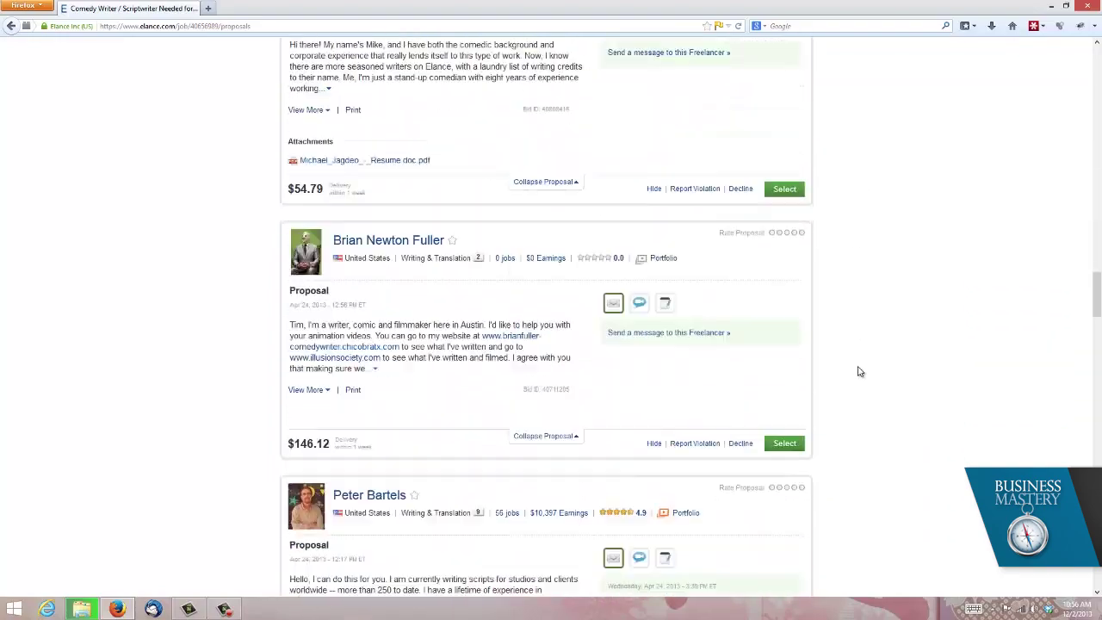
pyautogui.scroll(-5, 879, 368)
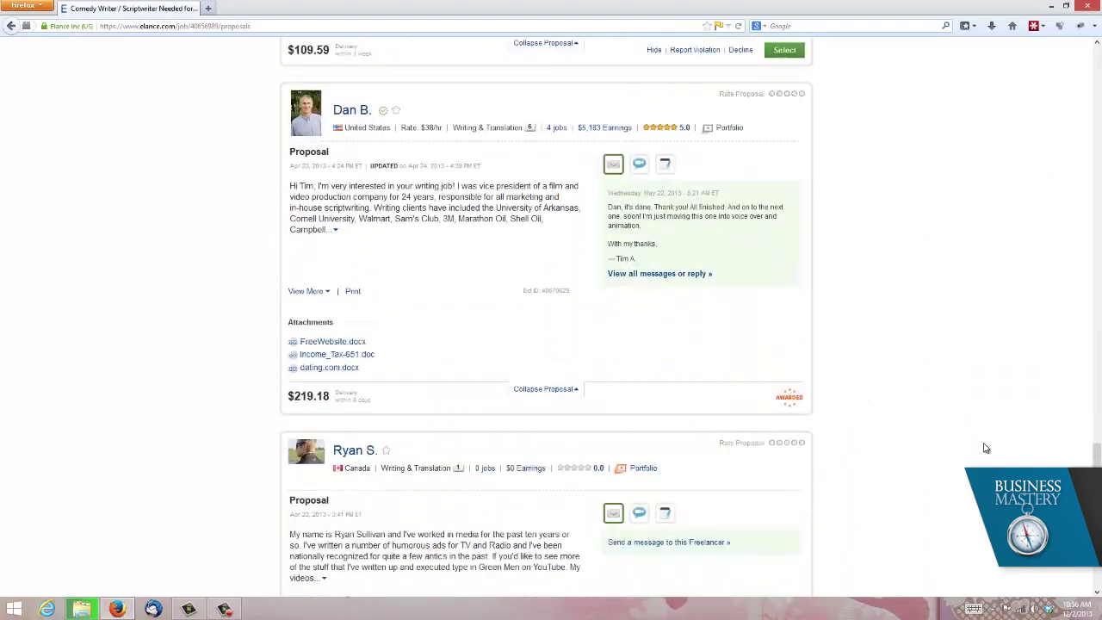
pyautogui.moveTo(1096, 465); pyautogui.dragTo(1037, 172)
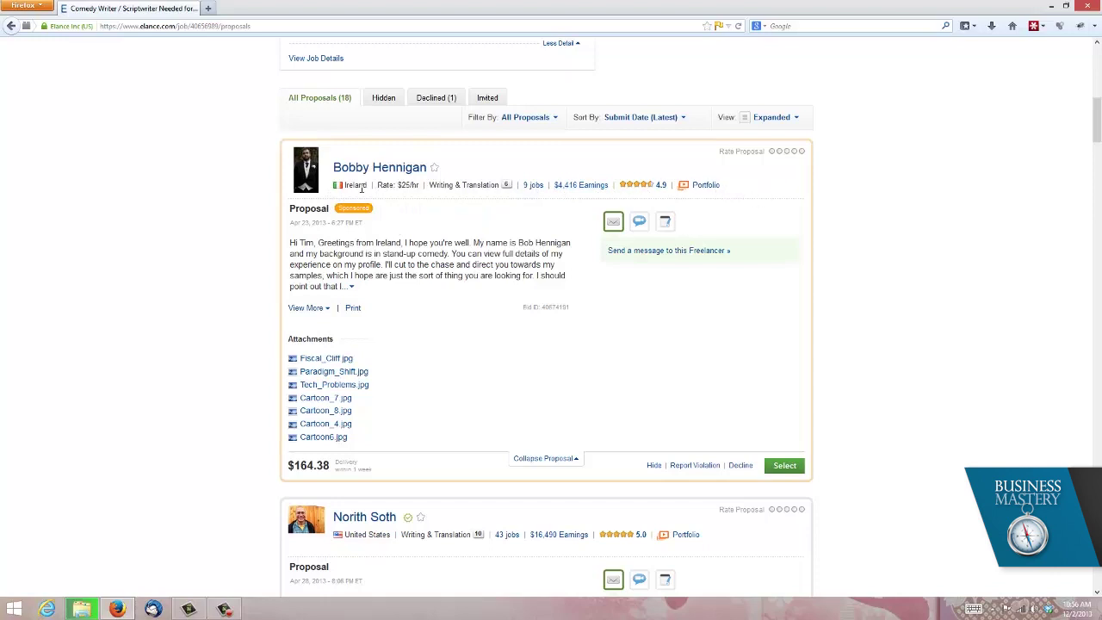
# Step: Compare the location, hourly rate, job history, earnings and star ratings of the first two proposals' freelancers
pyautogui.moveTo(362, 186)
pyautogui.moveTo(435, 187); pyautogui.dragTo(475, 183)
pyautogui.click(479, 200)
pyautogui.scroll(-6, 858, 249)
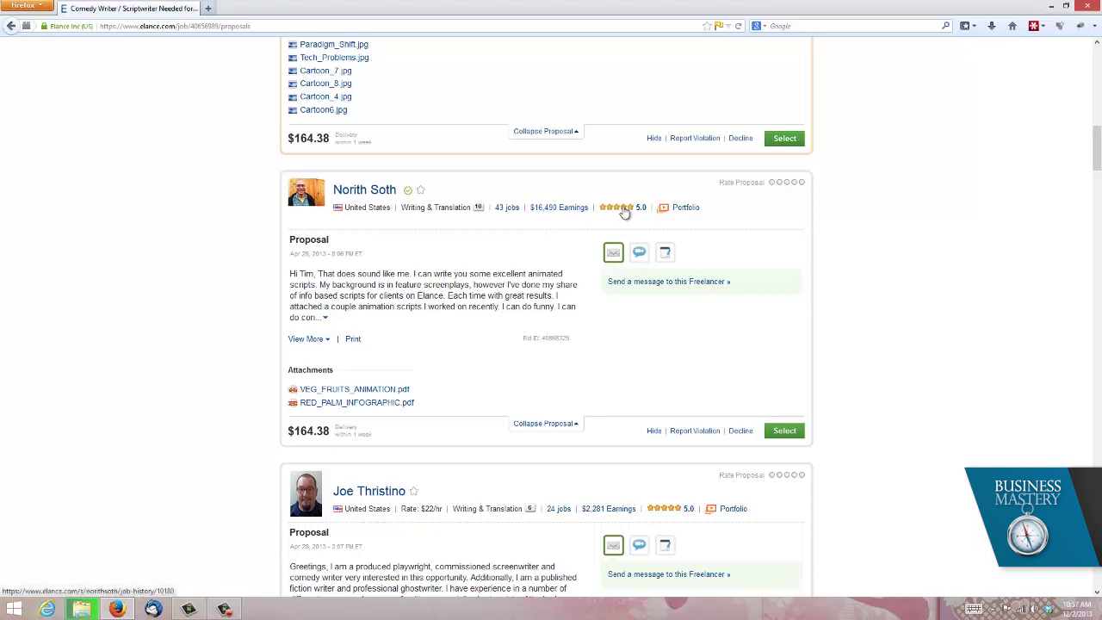
pyautogui.moveTo(625, 212)
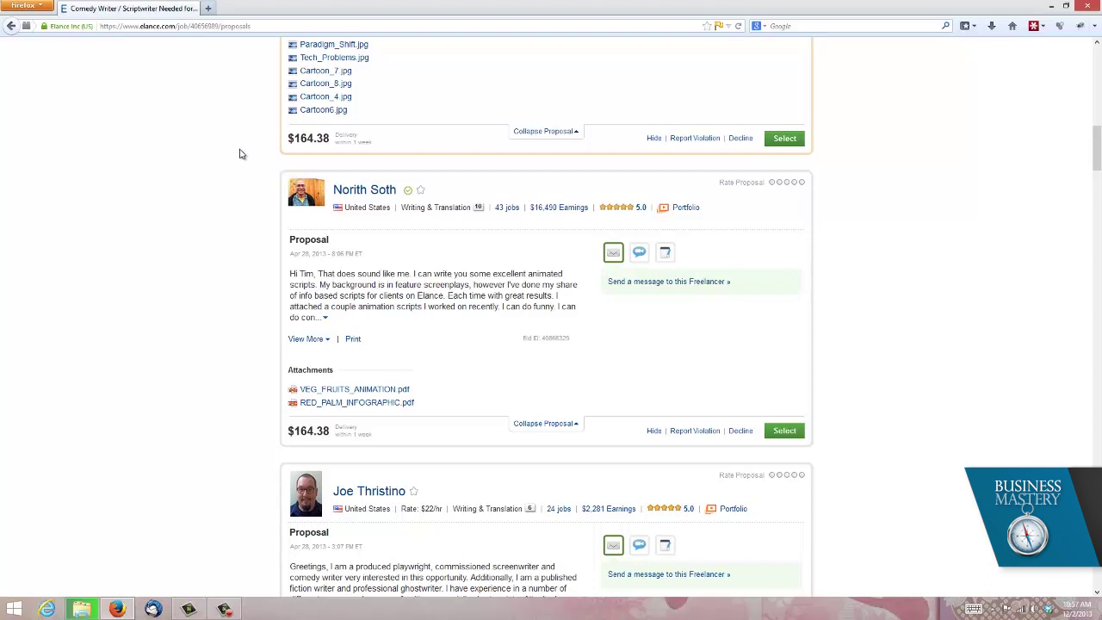
pyautogui.scroll(3, 241, 154)
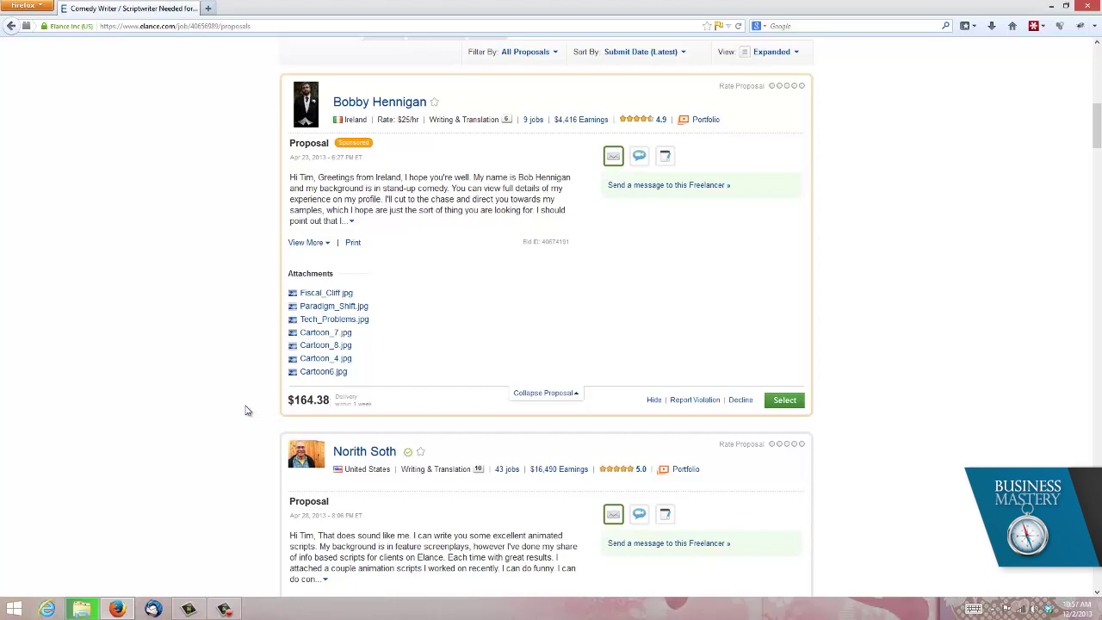
# Step: Find the $95.00 proposal further down the list, expand its full text and read it together with the attachments
pyautogui.scroll(-5, 256, 408)
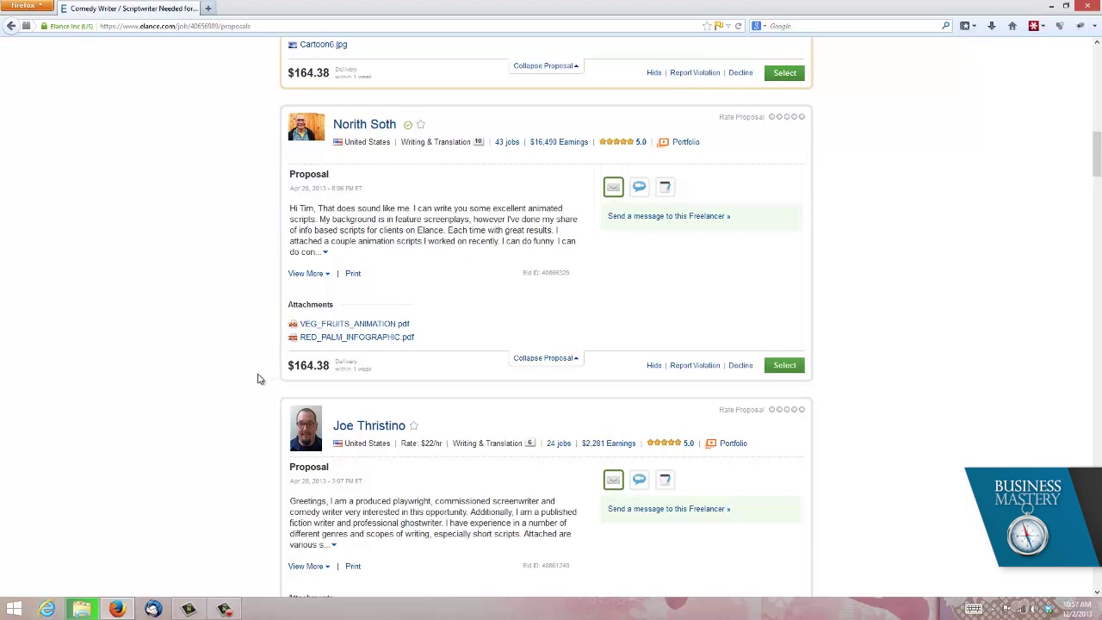
pyautogui.scroll(-5, 259, 379)
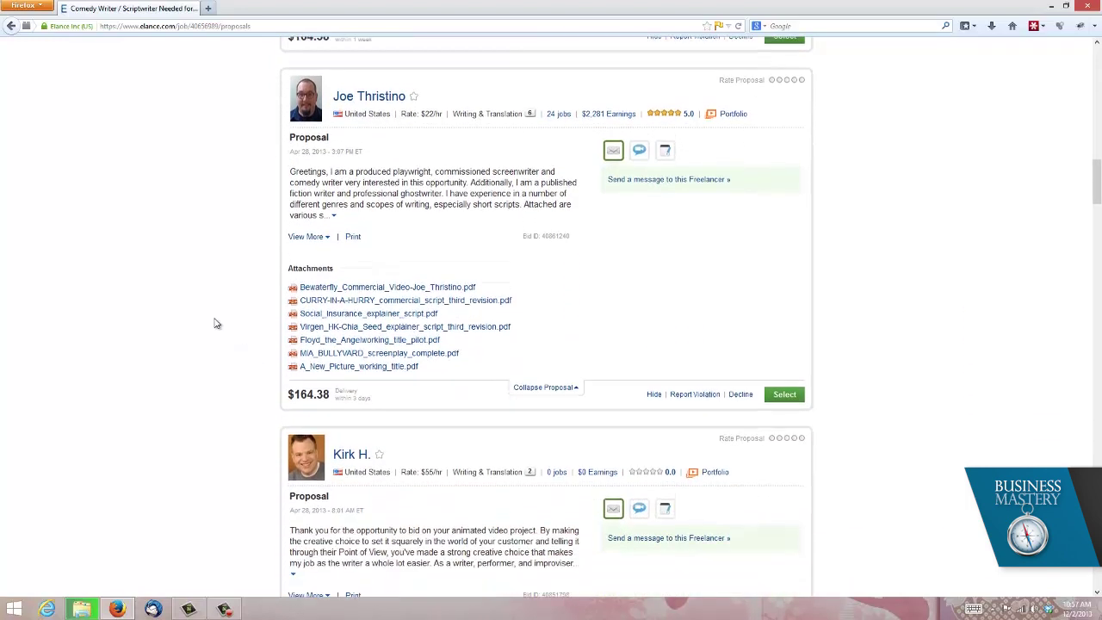
pyautogui.scroll(-10, 217, 324)
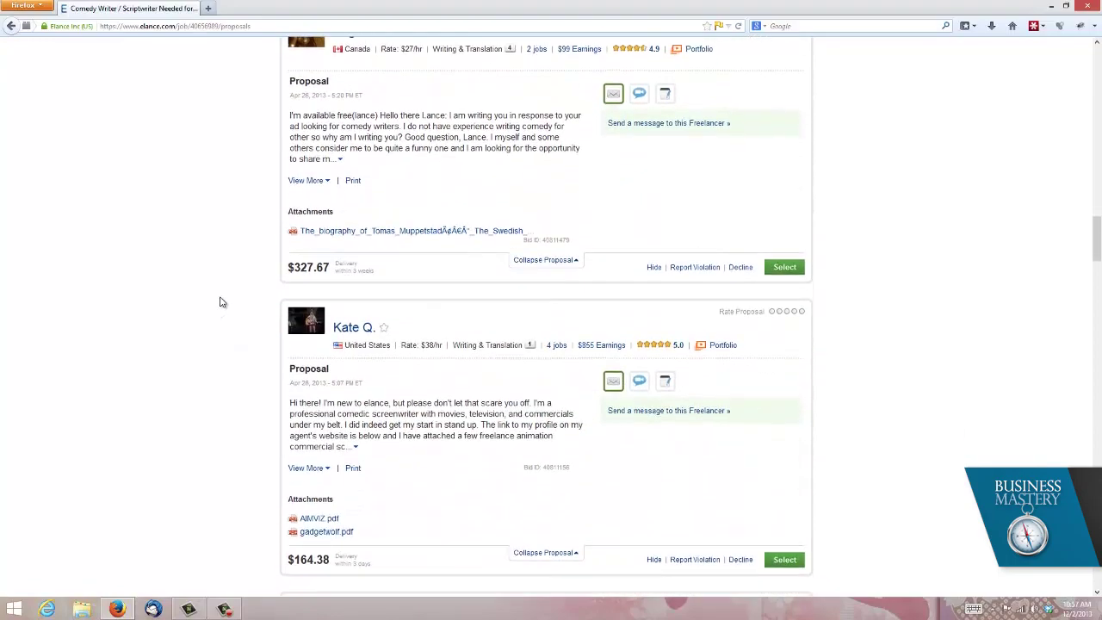
pyautogui.scroll(-12, 223, 299)
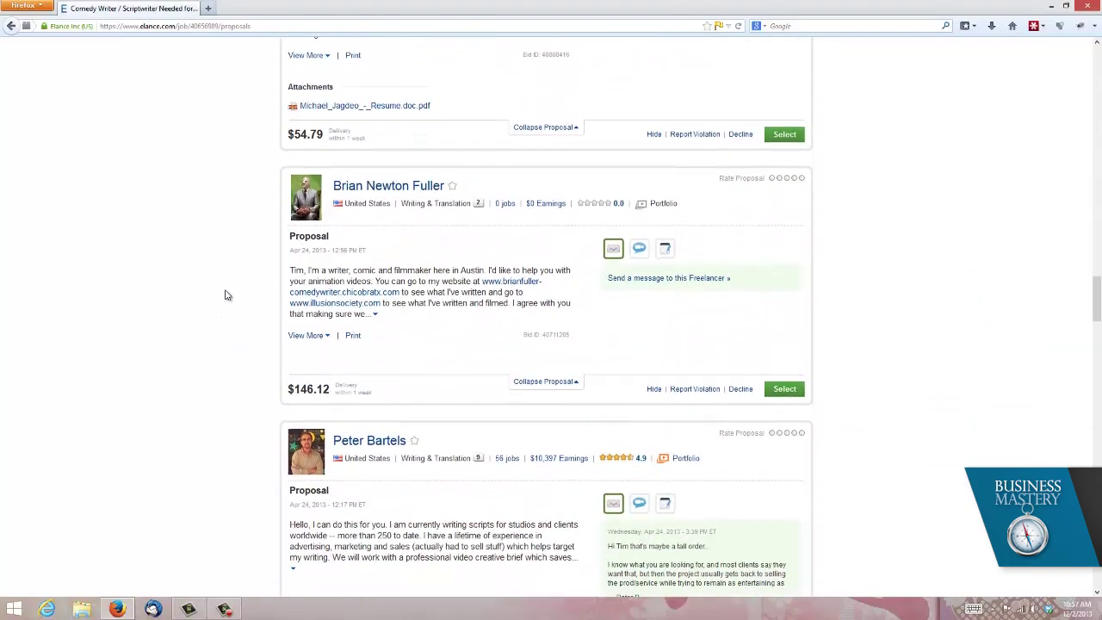
pyautogui.scroll(-5, 225, 295)
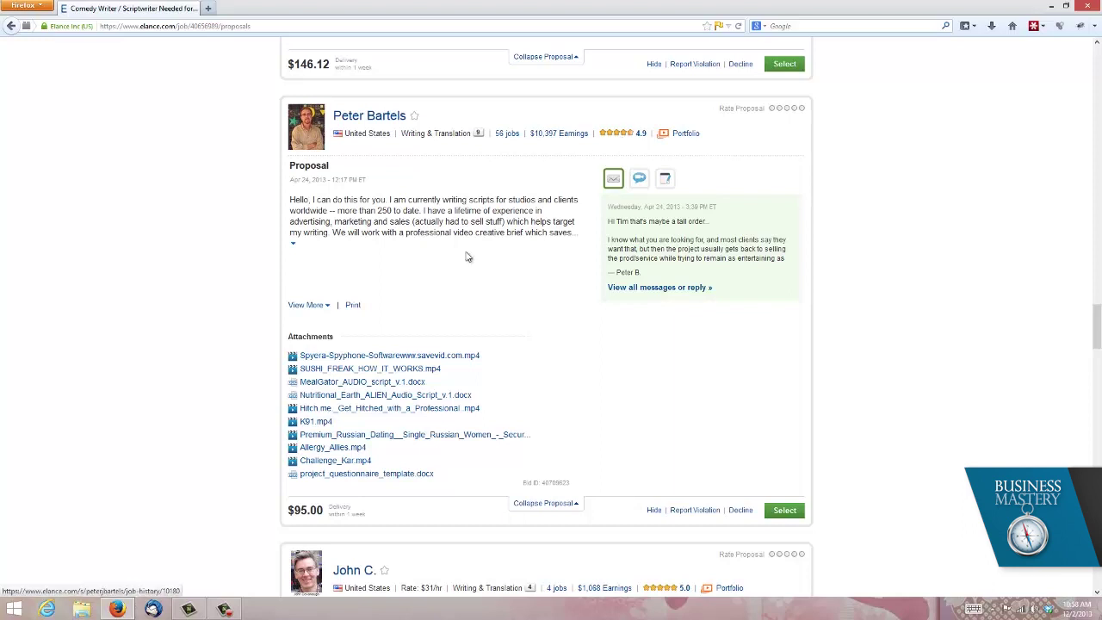
pyautogui.click(313, 304)
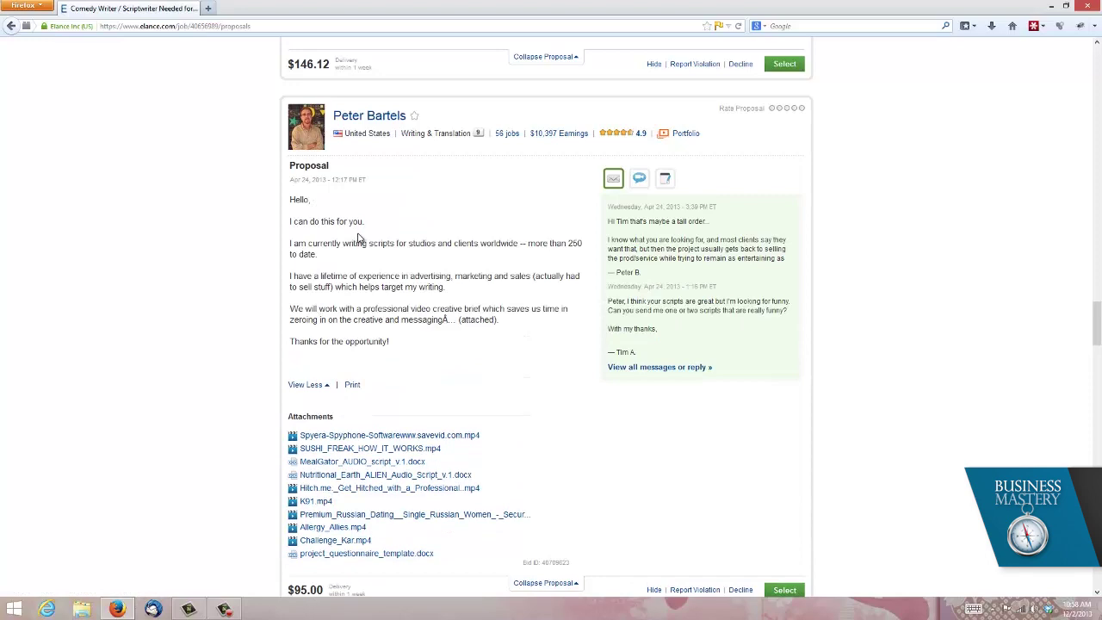
pyautogui.moveTo(353, 243); pyautogui.dragTo(443, 320)
pyautogui.click(454, 349)
pyautogui.scroll(-1, 460, 322)
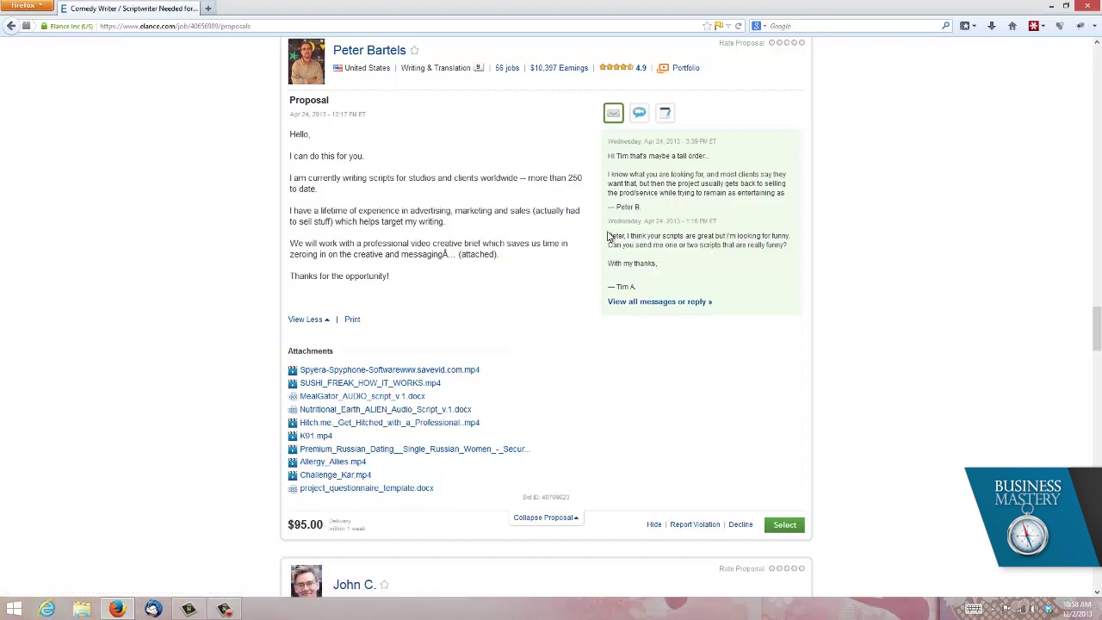
# Step: Highlight the client's request for really funny scripts in the $95.00 proposal, then view its full message thread and close it
pyautogui.moveTo(608, 236); pyautogui.dragTo(683, 271)
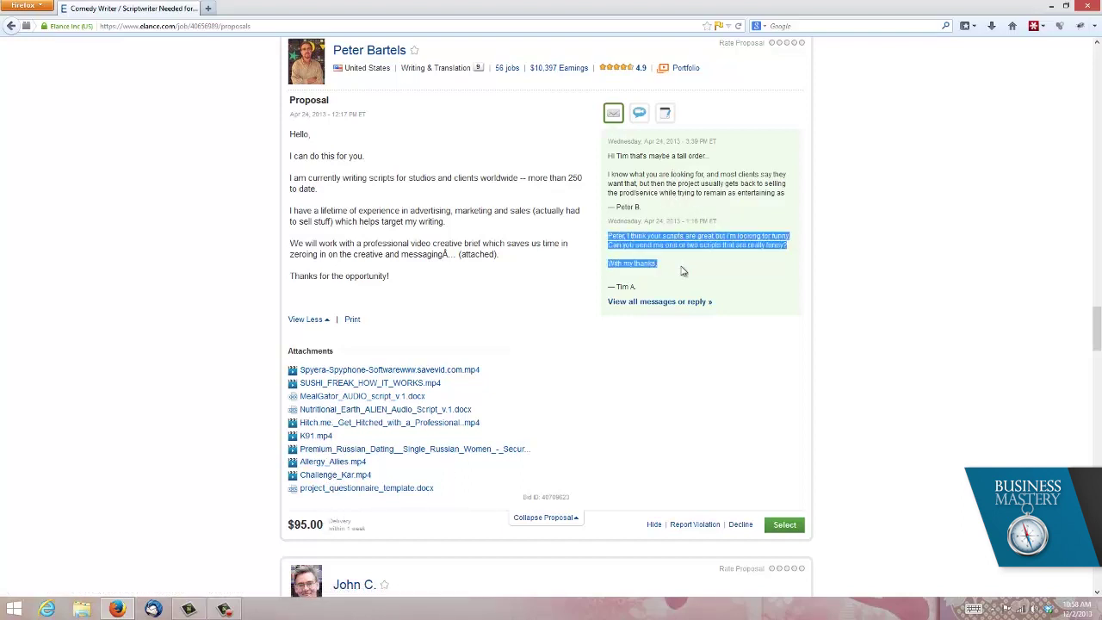
pyautogui.click(748, 275)
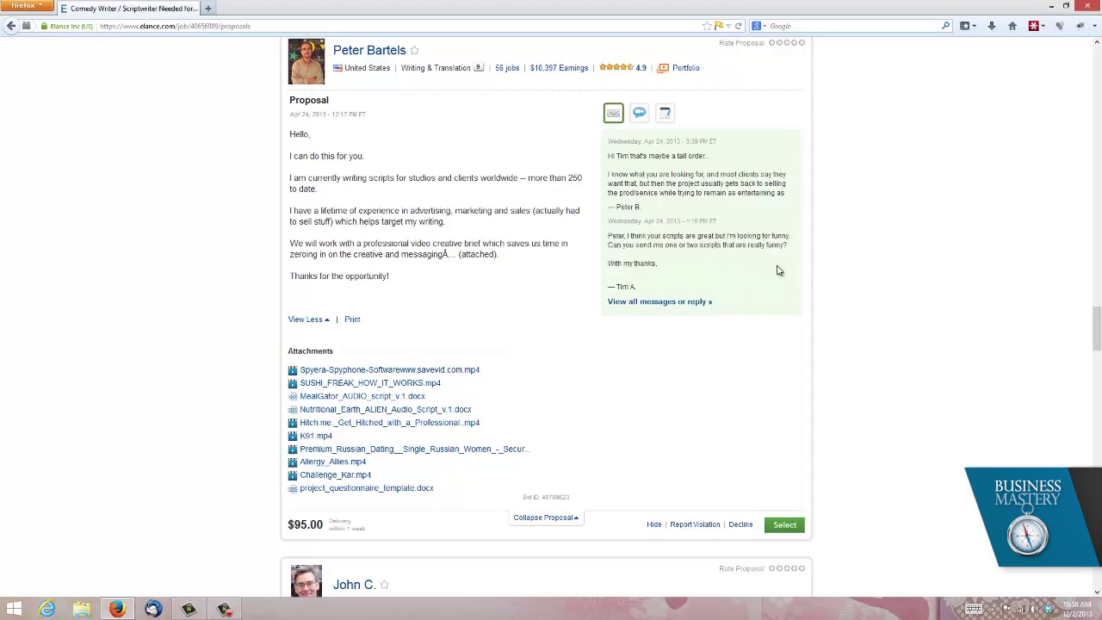
pyautogui.scroll(5, 853, 266)
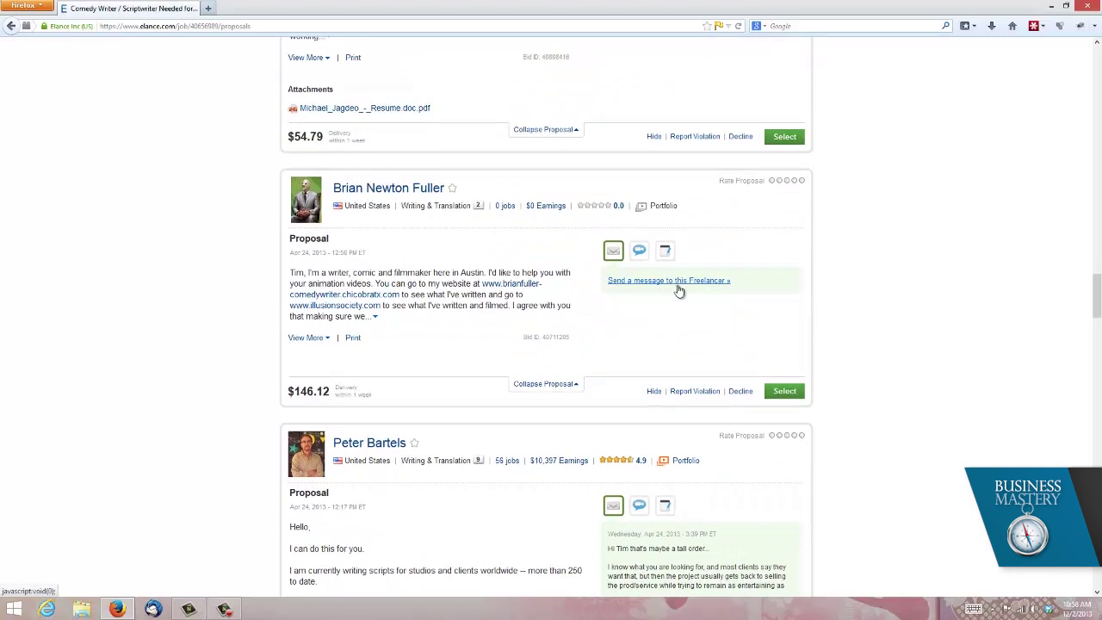
pyautogui.scroll(-3, 876, 300)
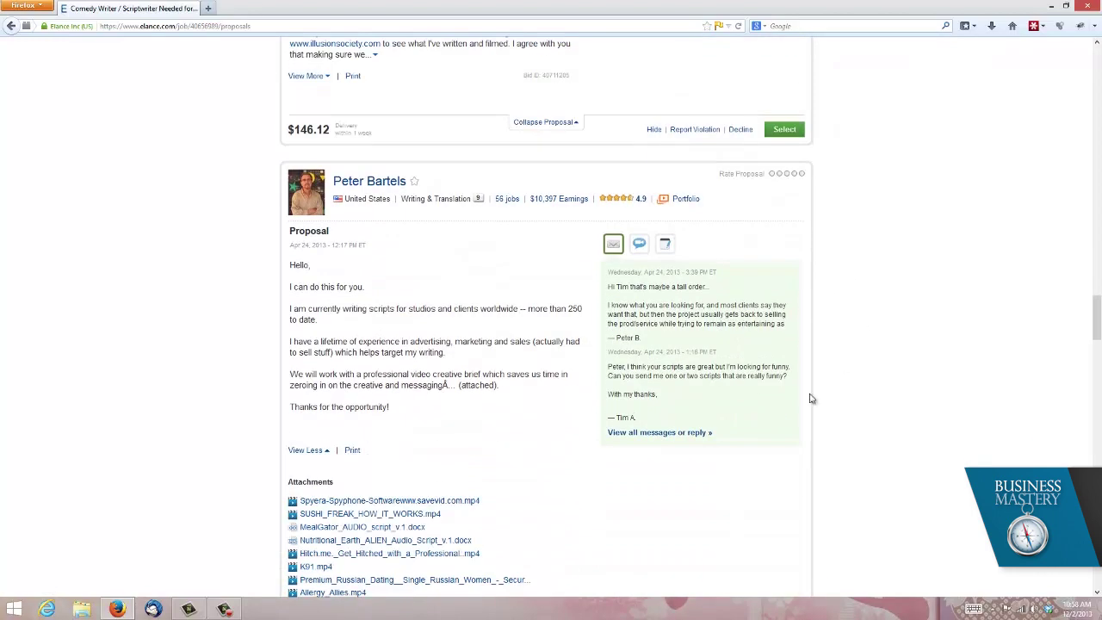
pyautogui.click(669, 433)
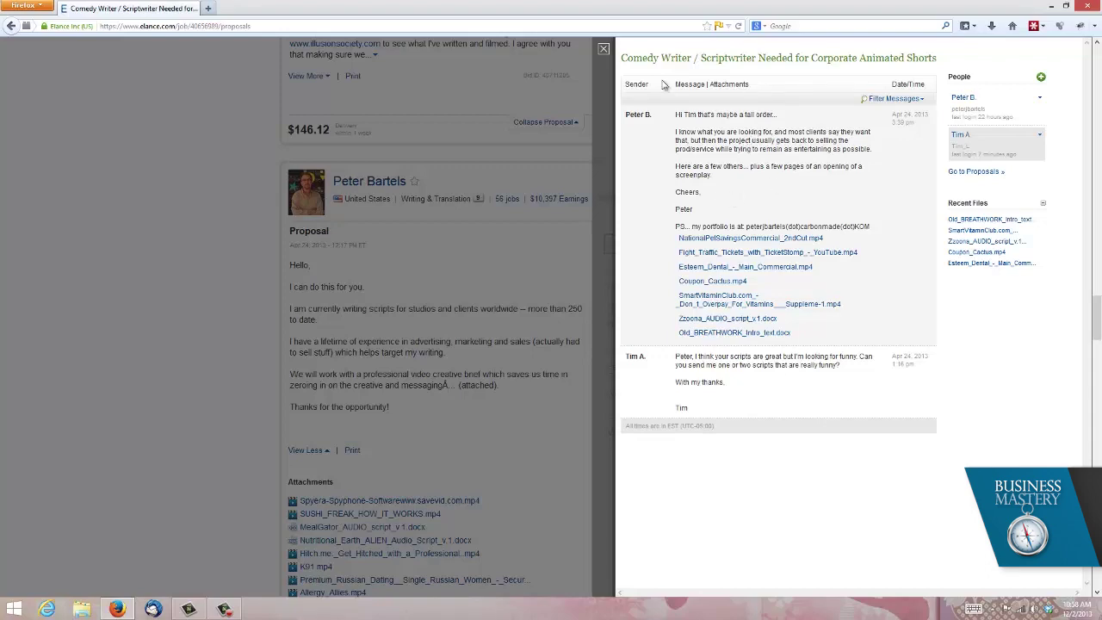
pyautogui.click(604, 49)
# Step: View the full message thread of the $164.38 proposal directly below the $95.00 one, then close it
pyautogui.scroll(-5, 730, 316)
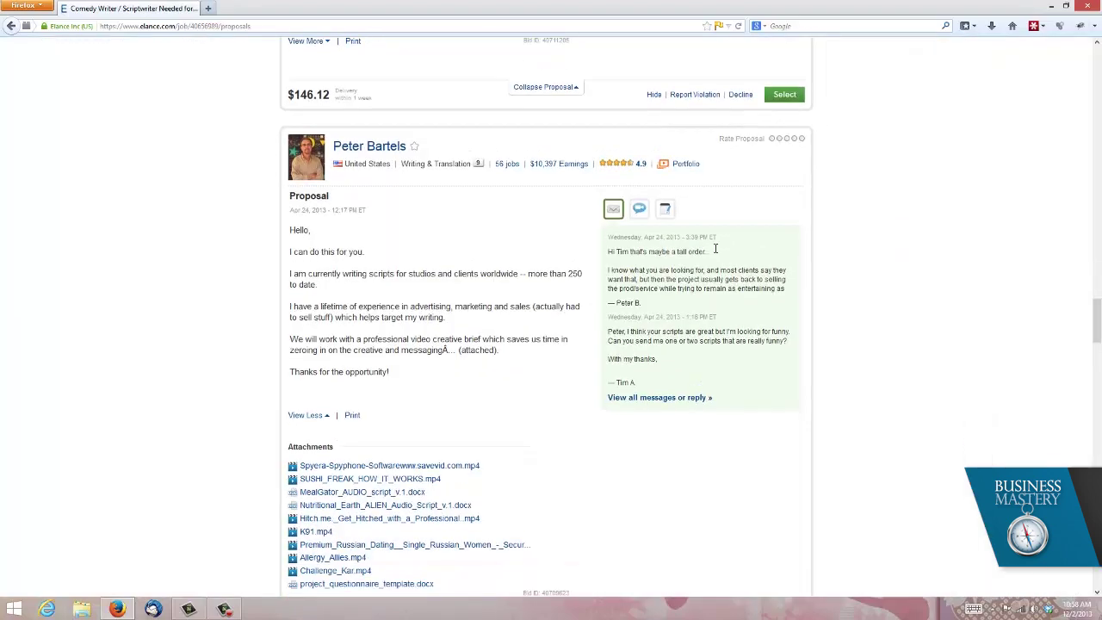
pyautogui.scroll(-2, 888, 298)
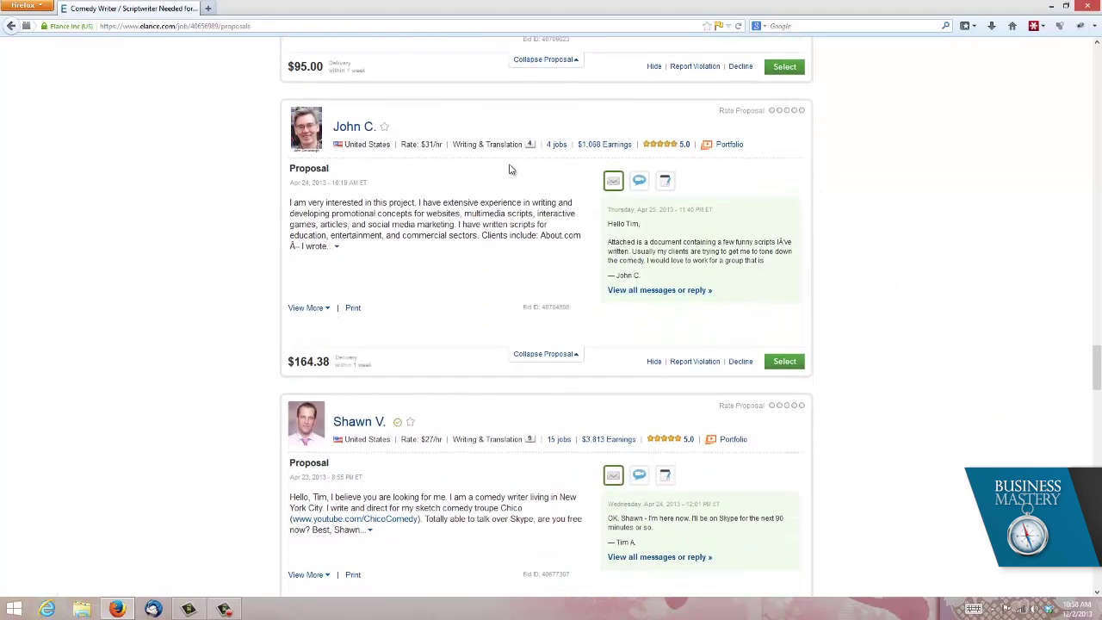
pyautogui.click(682, 290)
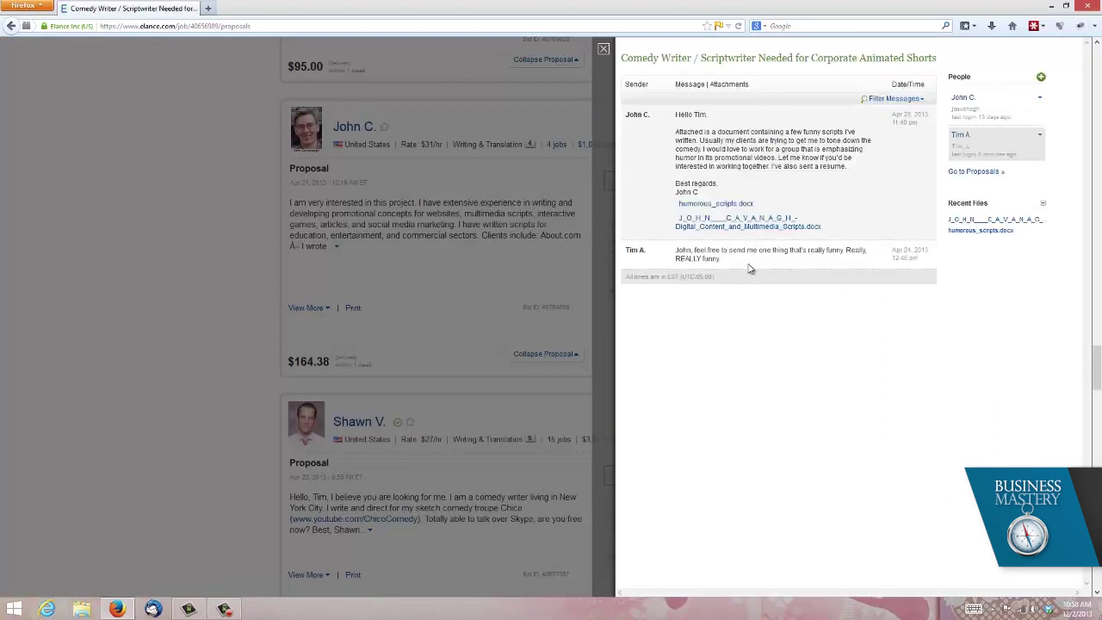
pyautogui.click(603, 49)
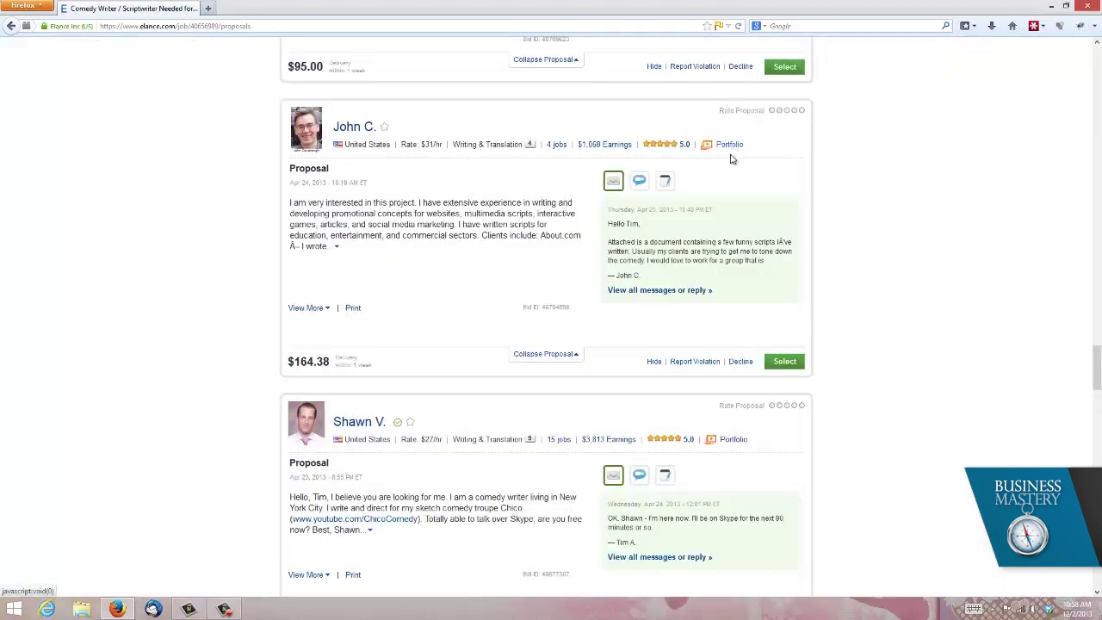
# Step: Open the awarded $219.18 proposal's message thread, read the price negotiation in its earliest messages, and close the thread
pyautogui.scroll(-5, 868, 321)
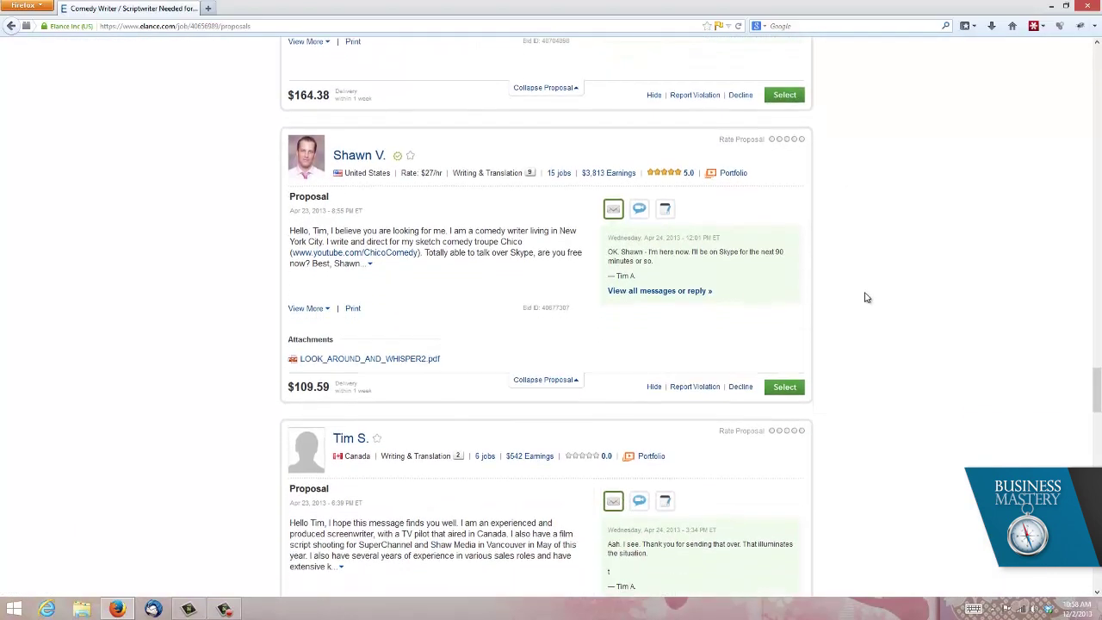
pyautogui.scroll(-7, 868, 291)
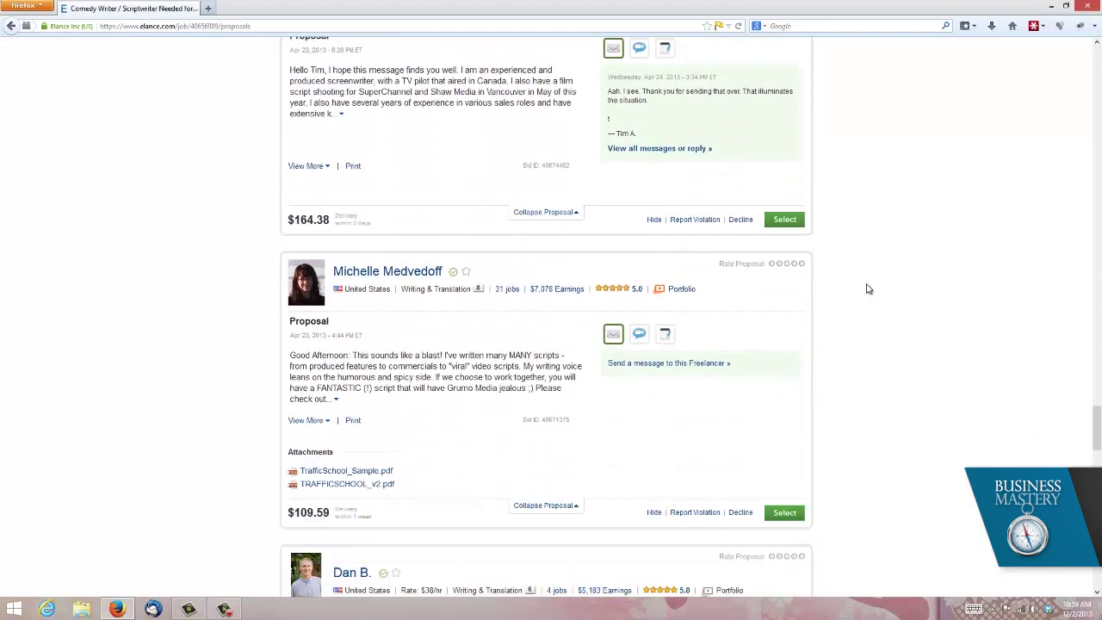
pyautogui.scroll(-1, 867, 290)
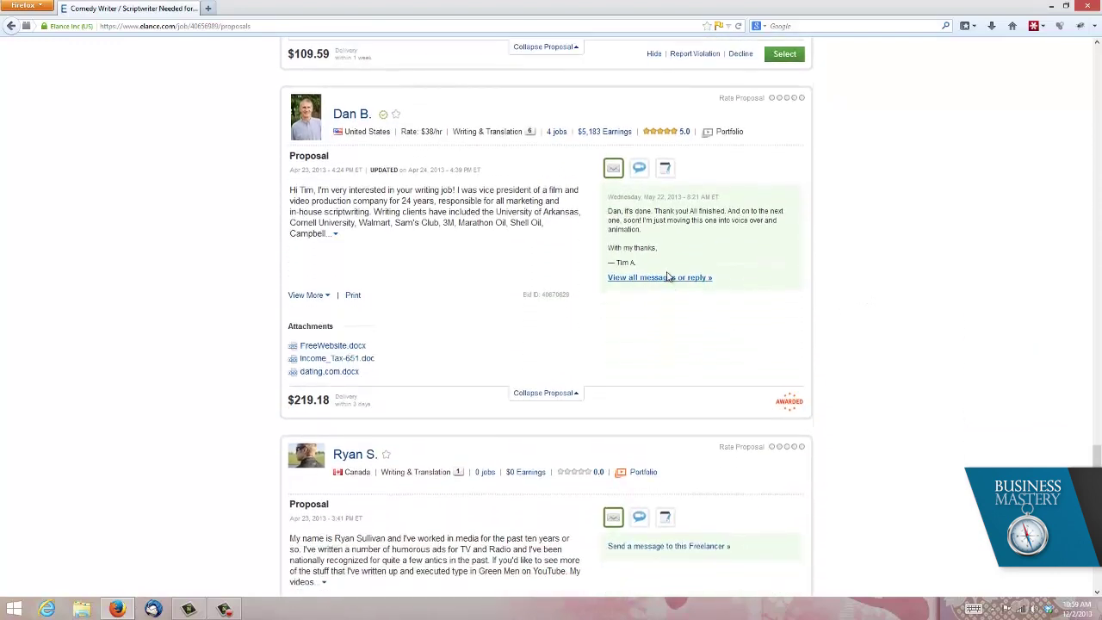
pyautogui.click(664, 279)
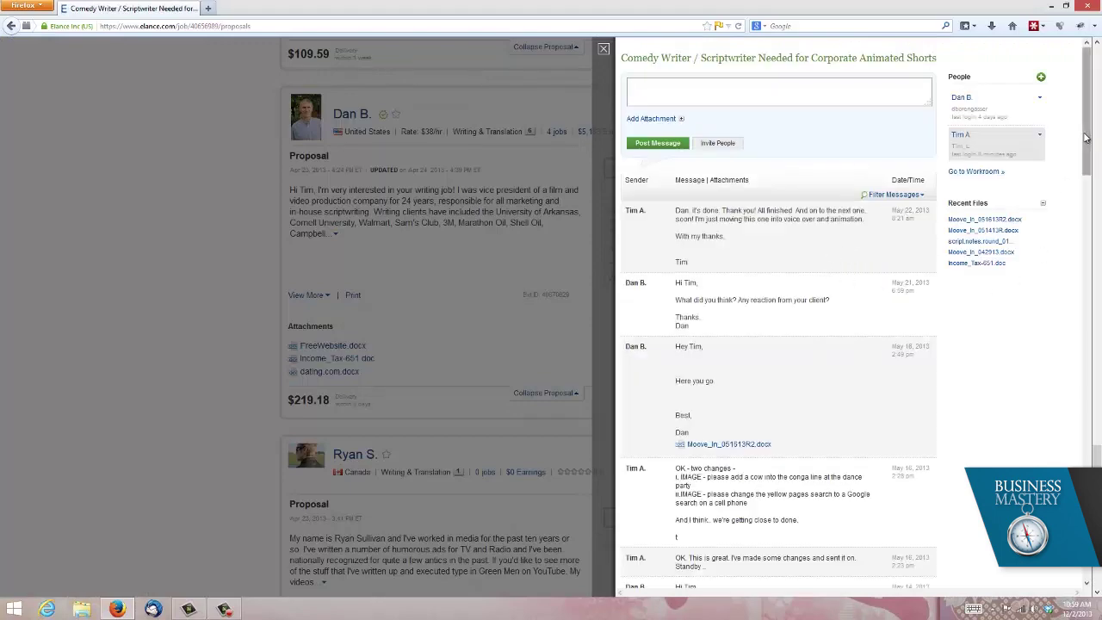
pyautogui.moveTo(1087, 138); pyautogui.dragTo(1086, 542)
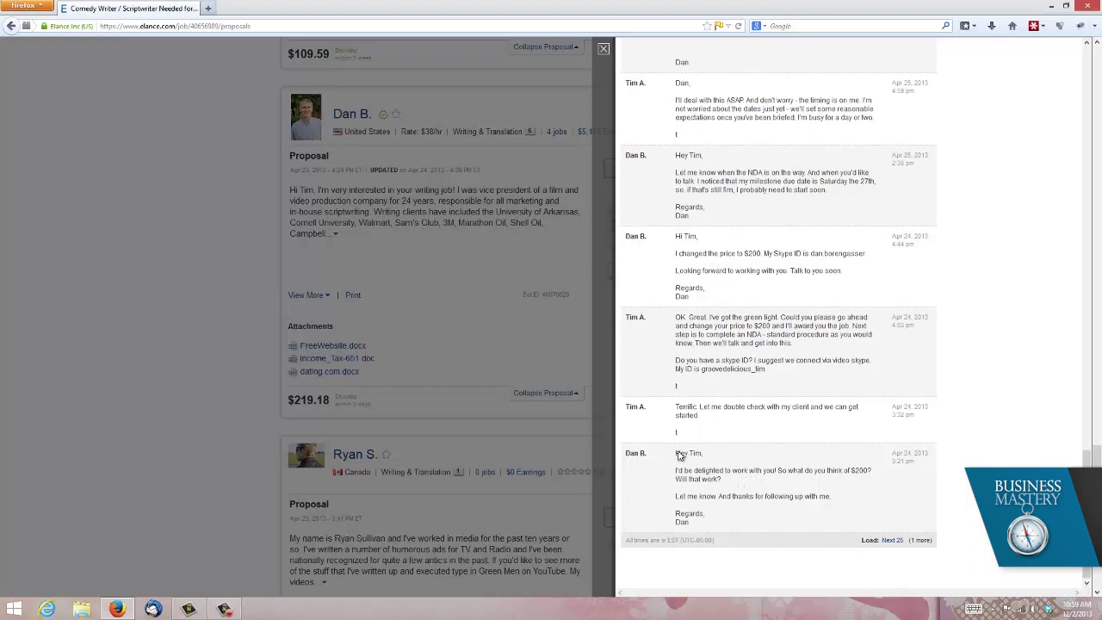
pyautogui.moveTo(678, 455); pyautogui.dragTo(804, 542)
pyautogui.click(720, 411)
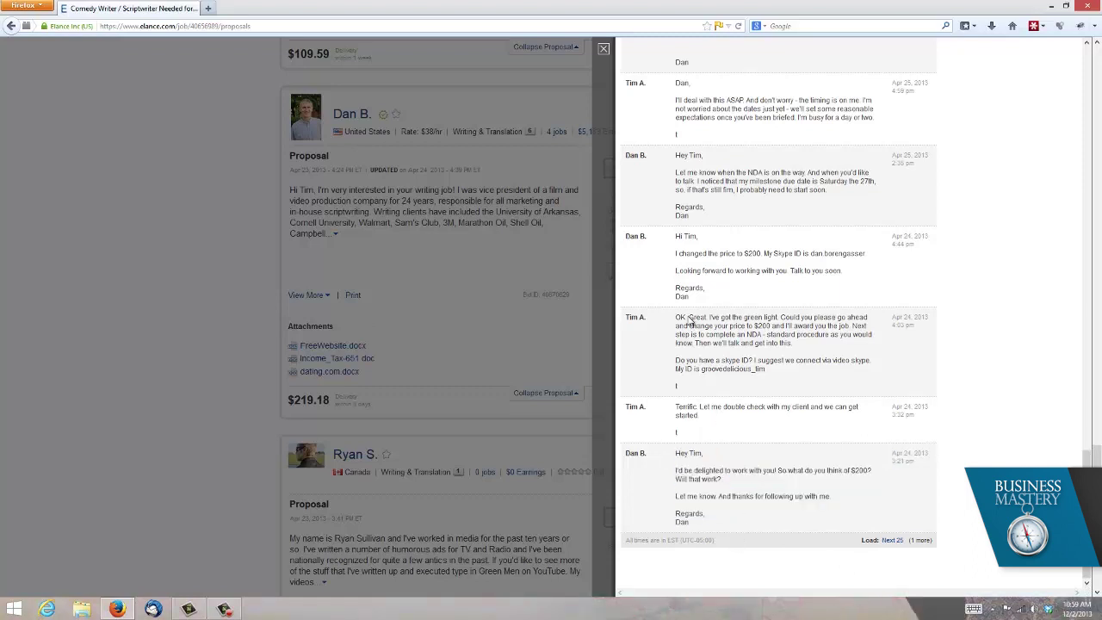
pyautogui.click(603, 48)
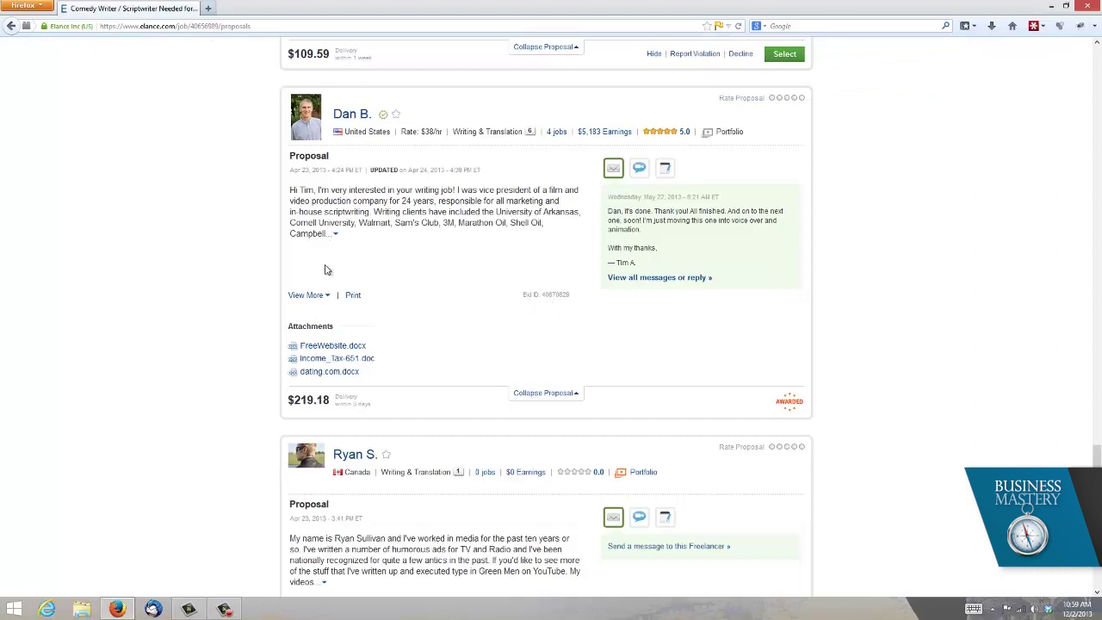
# Step: Expand the awarded proposal's full text, highlight the paragraph listing writing clients, and read on to its attachments and award status
pyautogui.click(306, 295)
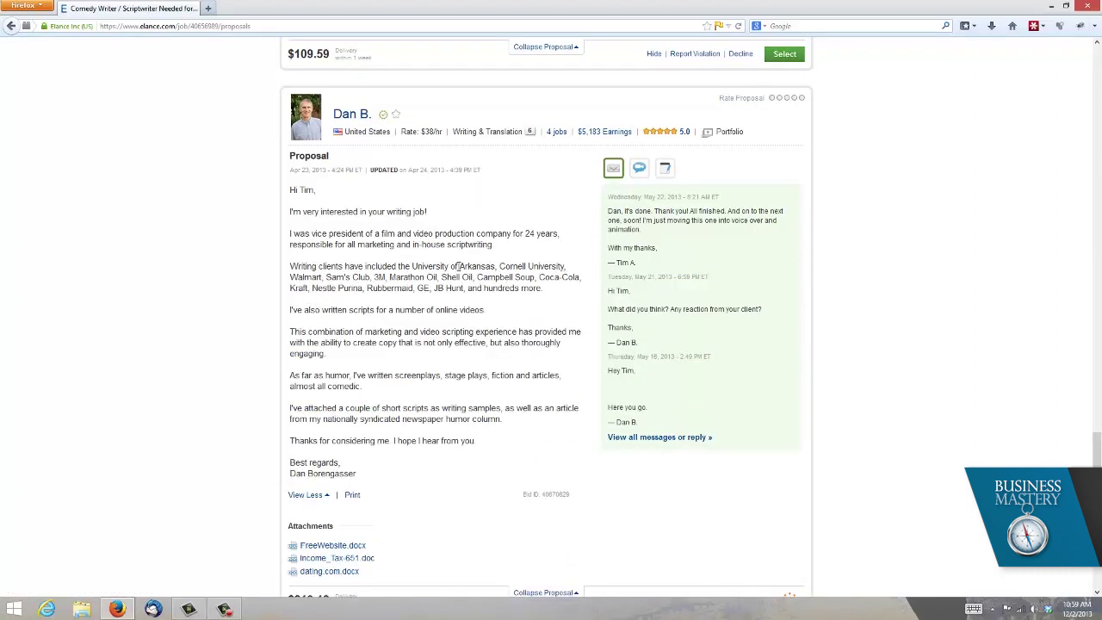
pyautogui.moveTo(290, 266); pyautogui.dragTo(558, 291)
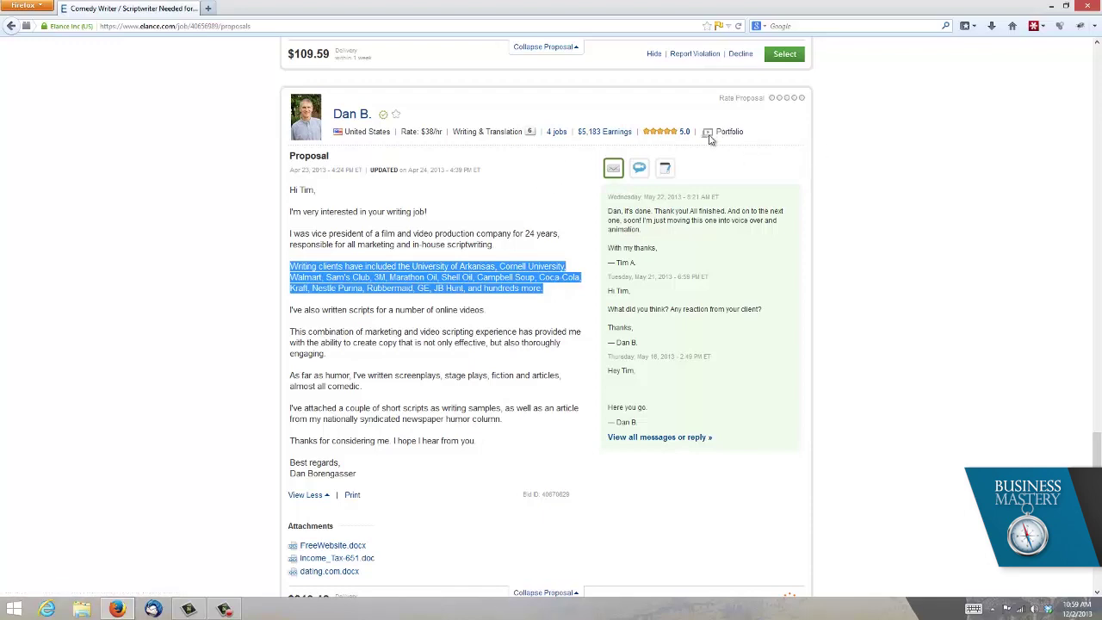
pyautogui.scroll(-4, 449, 448)
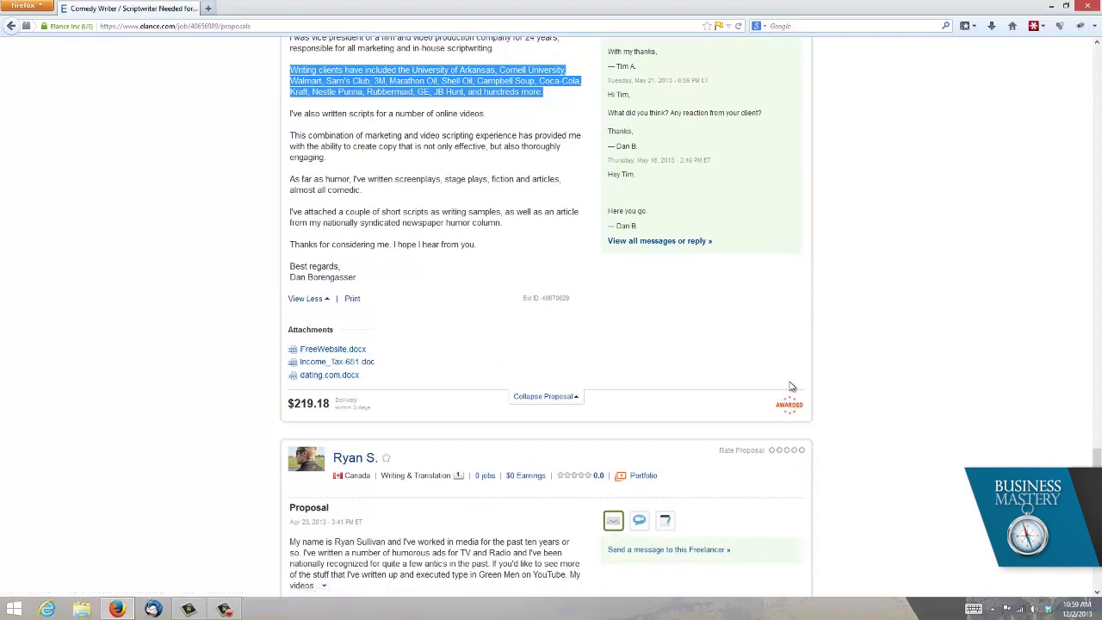
# Step: Compare the awarded $219.18 proposal's status with the selection option on the $109.59 proposal above it, then return to the start of the job page
pyautogui.scroll(5, 792, 387)
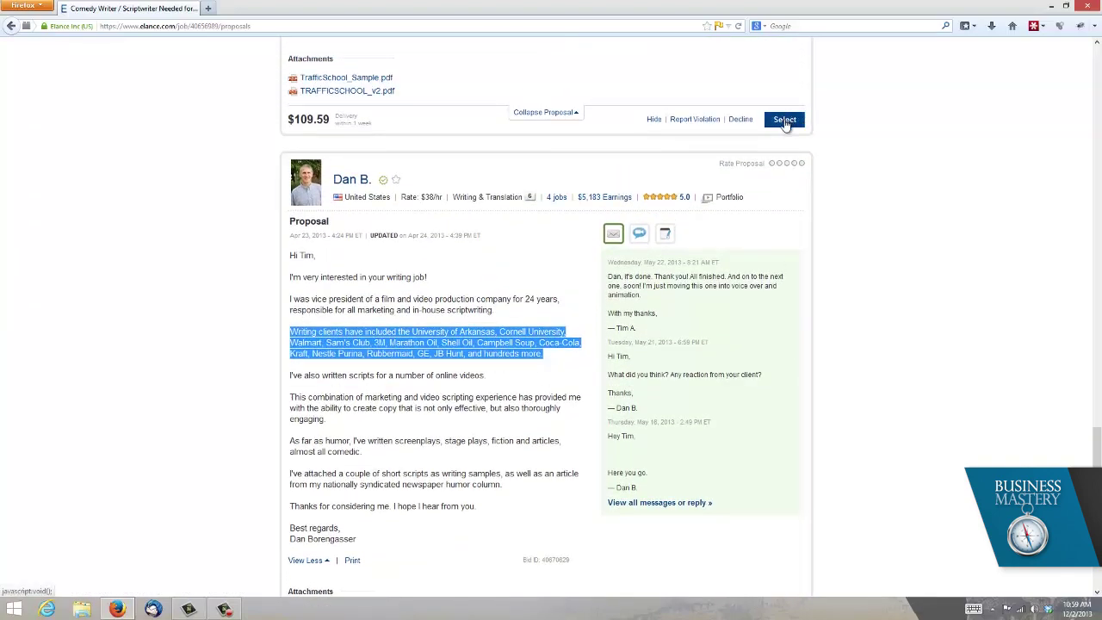
pyautogui.scroll(-4, 805, 405)
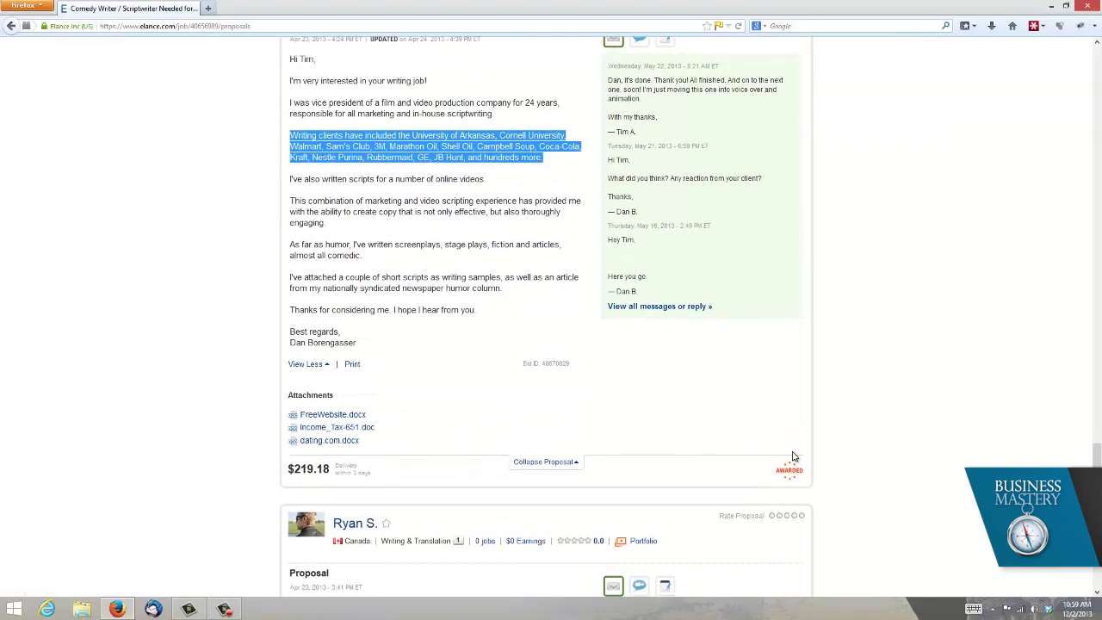
pyautogui.scroll(10, 873, 302)
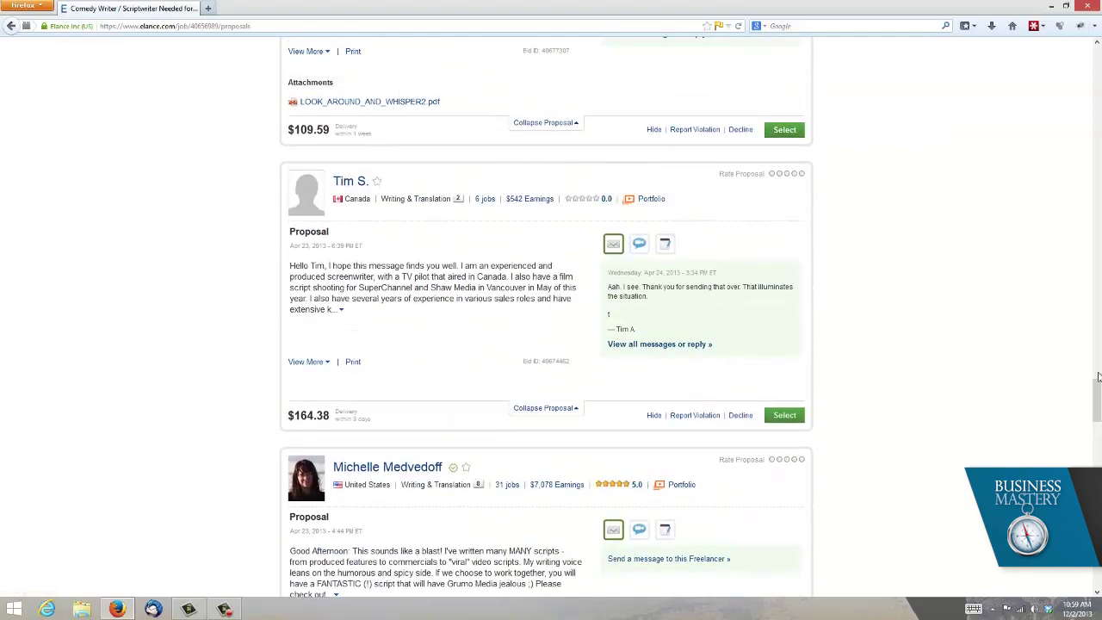
pyautogui.moveTo(1098, 376); pyautogui.dragTo(1098, 52)
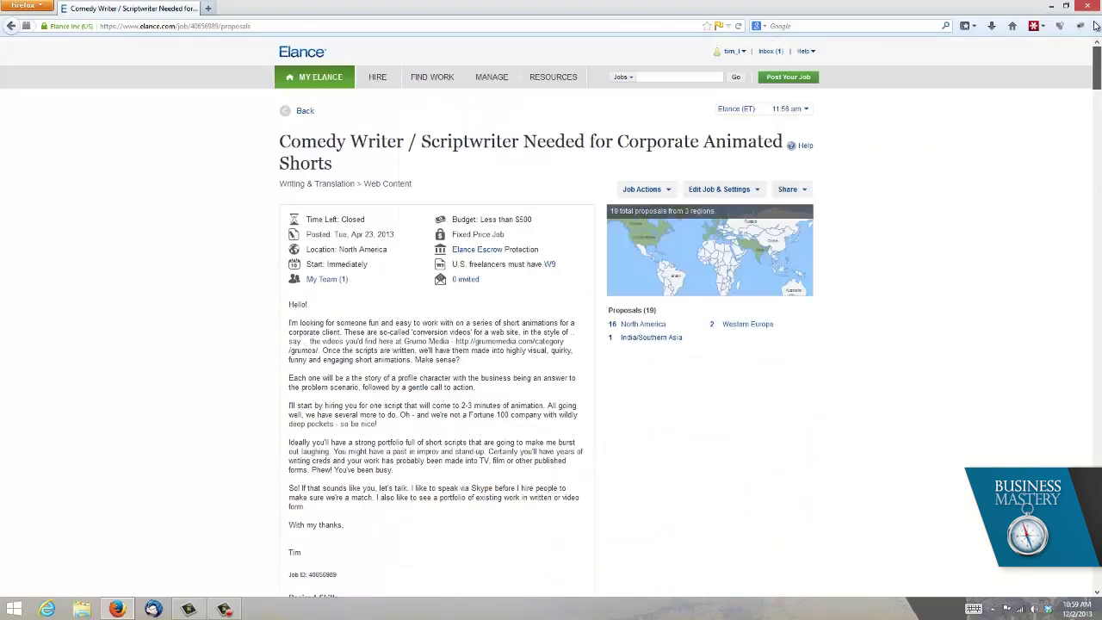
# Step: Go back to the My Jobs list and reload it to refresh the status of the new comedy writer job
pyautogui.click(306, 113)
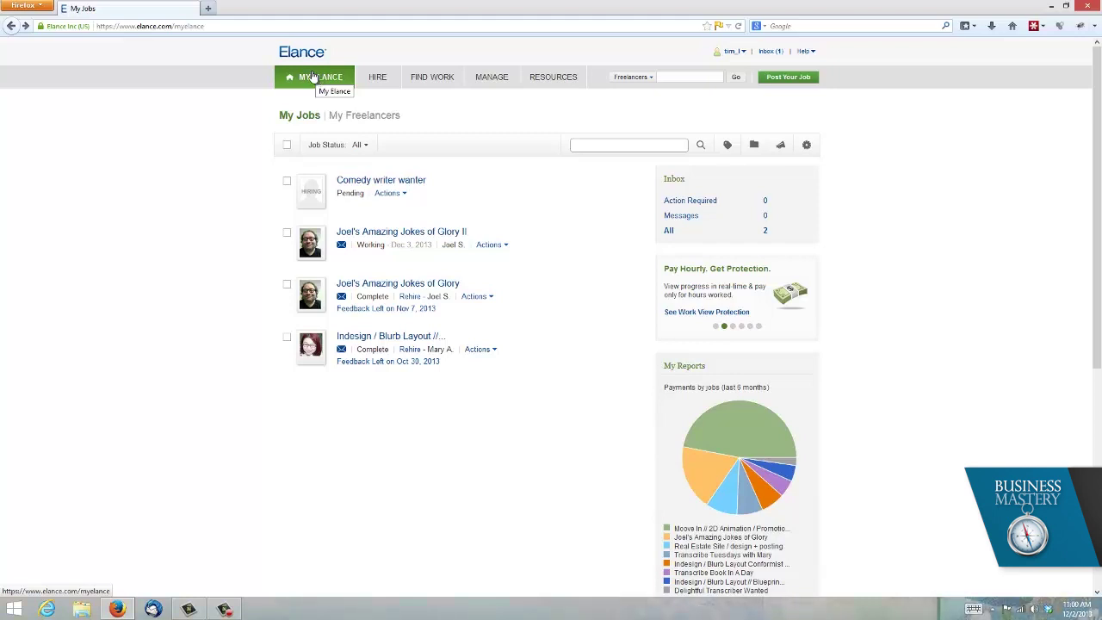
pyautogui.click(284, 27)
pyautogui.press('Return')
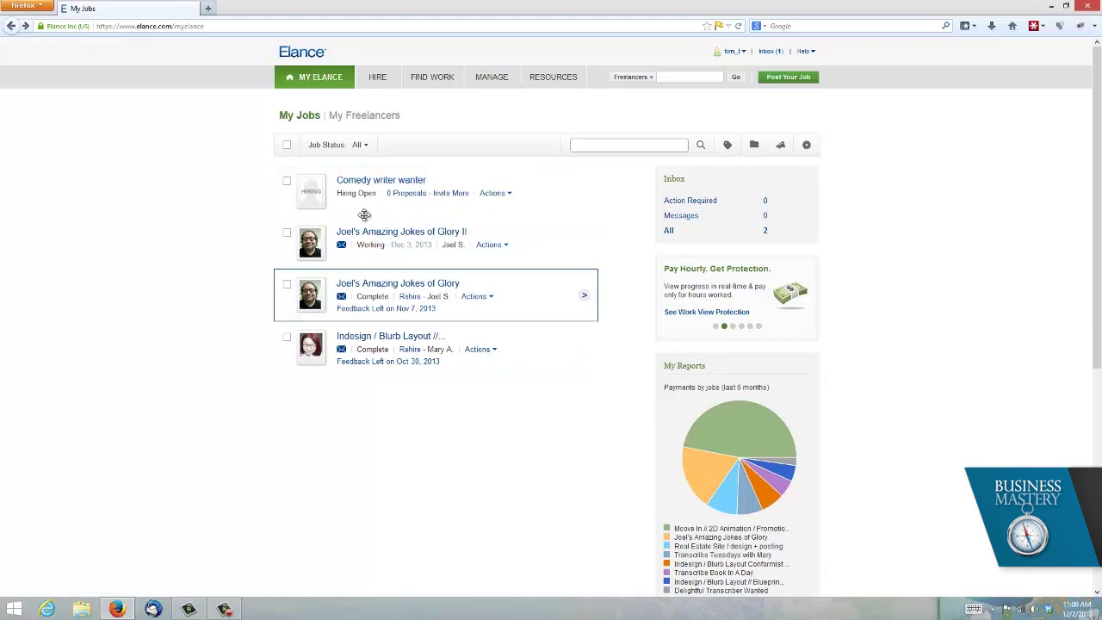
# Step: Filter the jobs by Archived status and open the proposals of the Comedy Writer / Scriptwriter job in a new tab
pyautogui.click(361, 144)
pyautogui.click(323, 286)
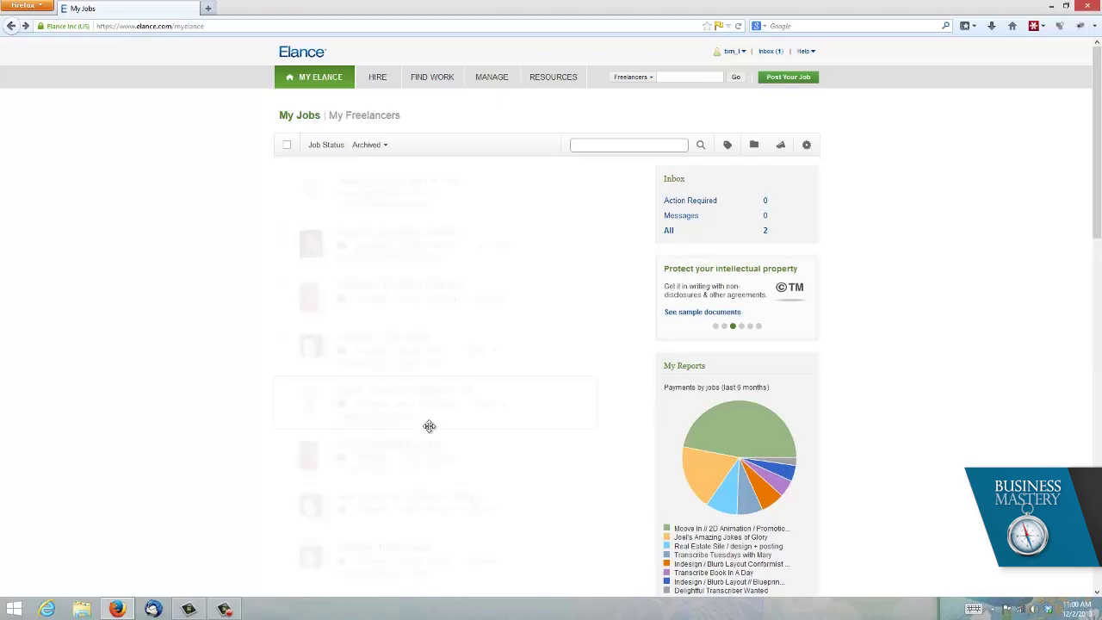
pyautogui.scroll(-3, 506, 388)
pyautogui.scroll(-1, 473, 422)
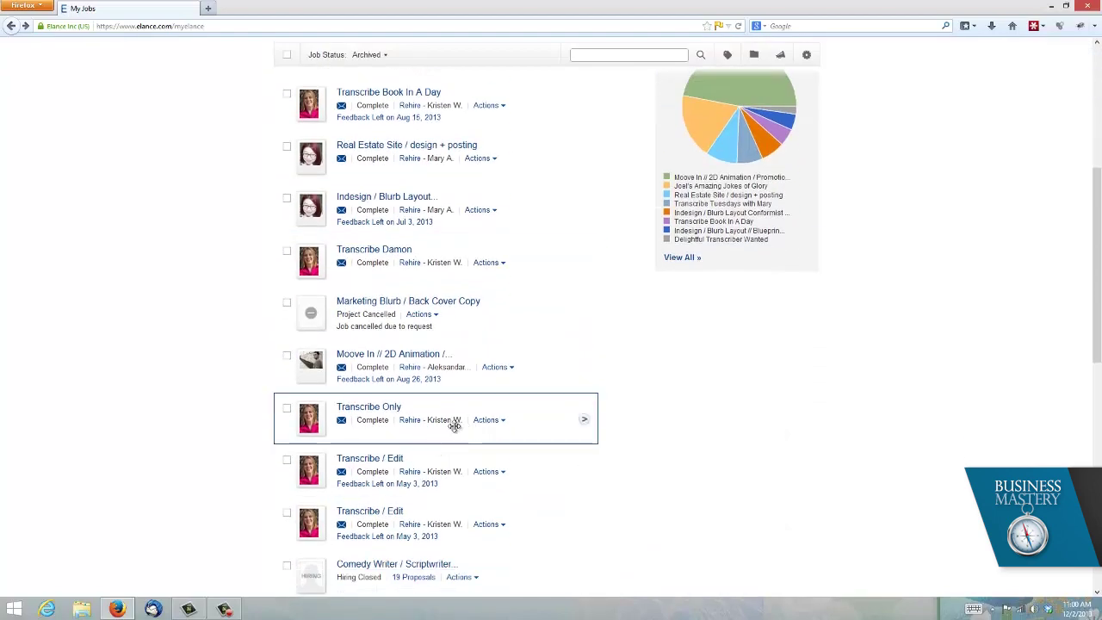
pyautogui.scroll(-3, 446, 416)
pyautogui.rightClick(368, 371)
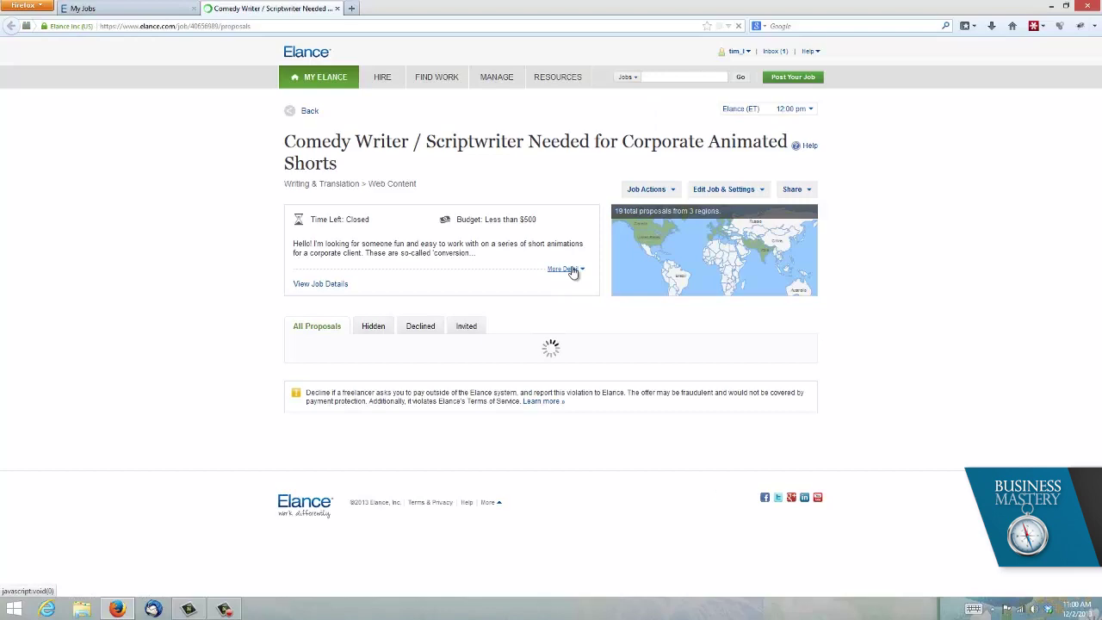
# Step: Expand the job's full description, look over it and the first proposals below, and return to the start of the page
pyautogui.click(572, 272)
pyautogui.scroll(-6, 890, 336)
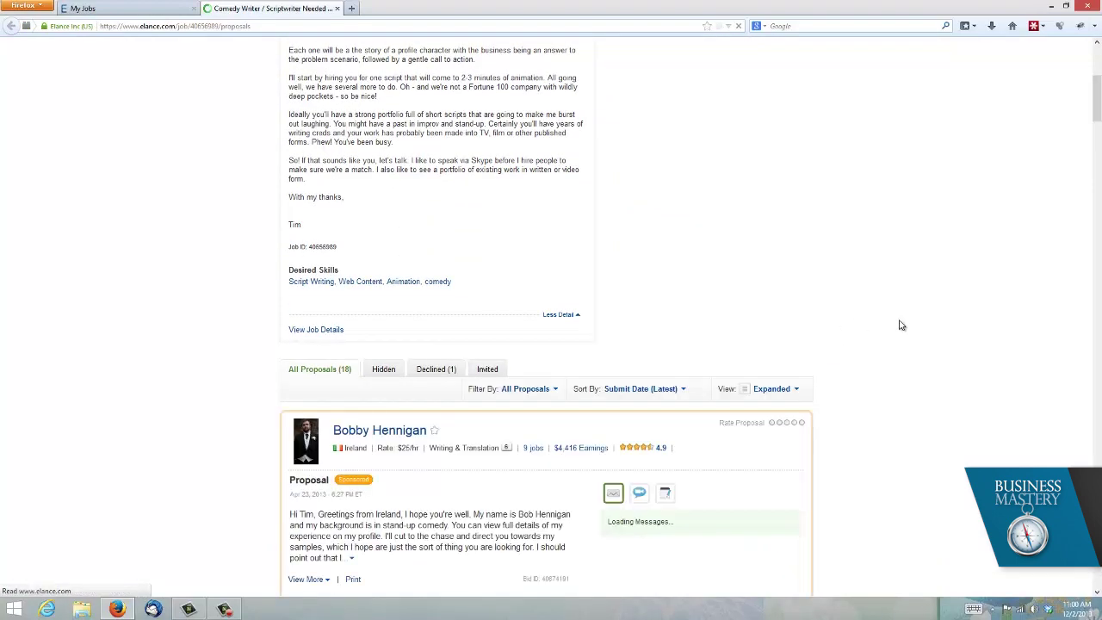
pyautogui.scroll(-5, 901, 324)
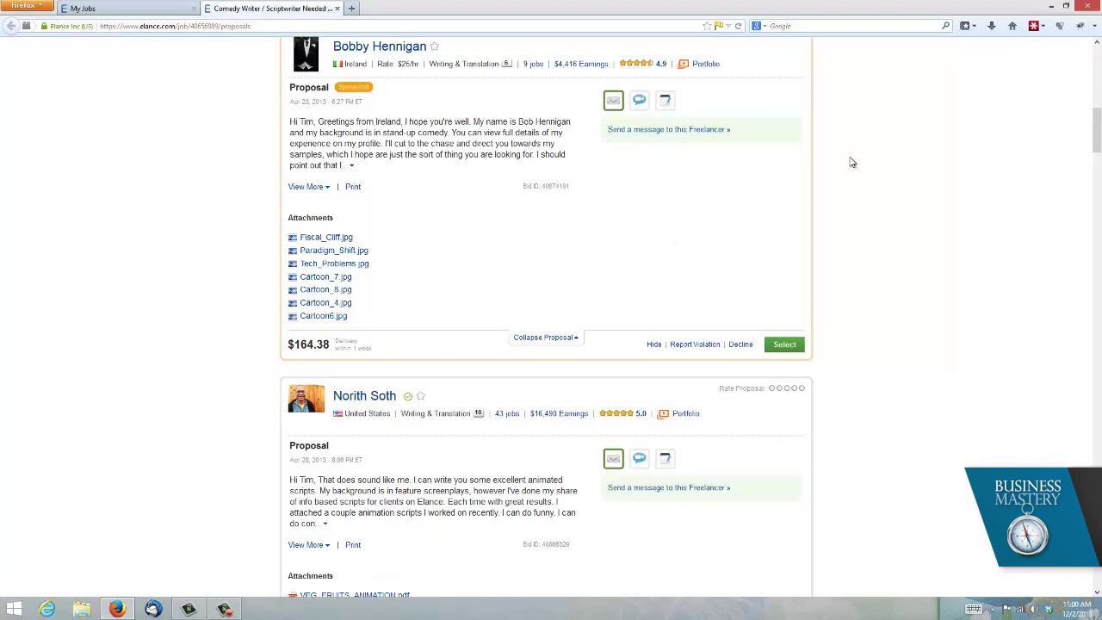
pyautogui.scroll(1, 853, 163)
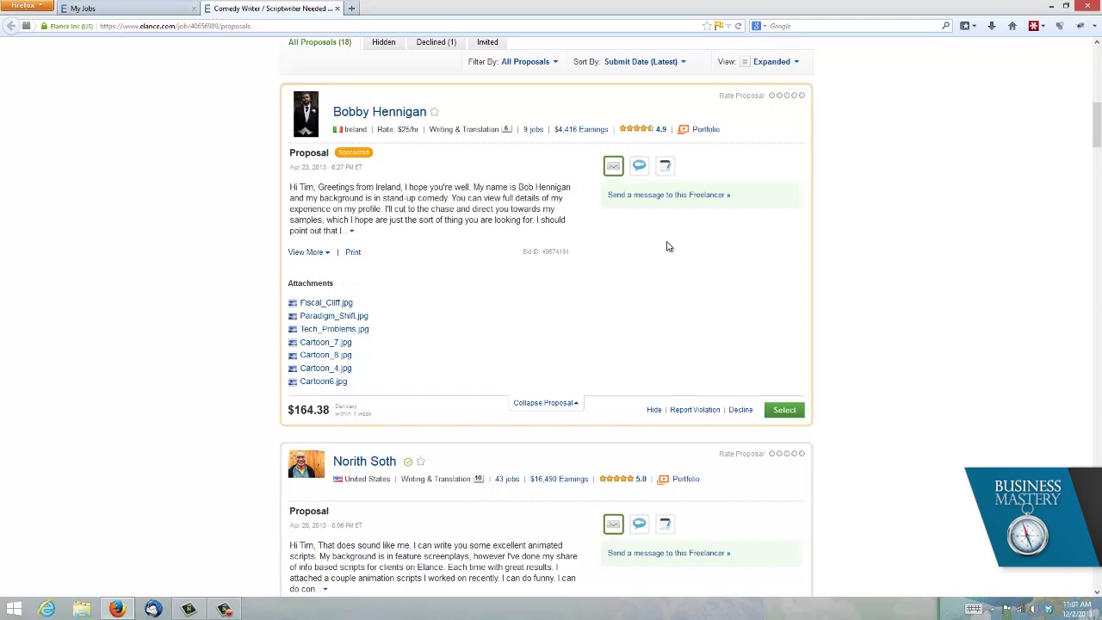
pyautogui.scroll(3, 658, 279)
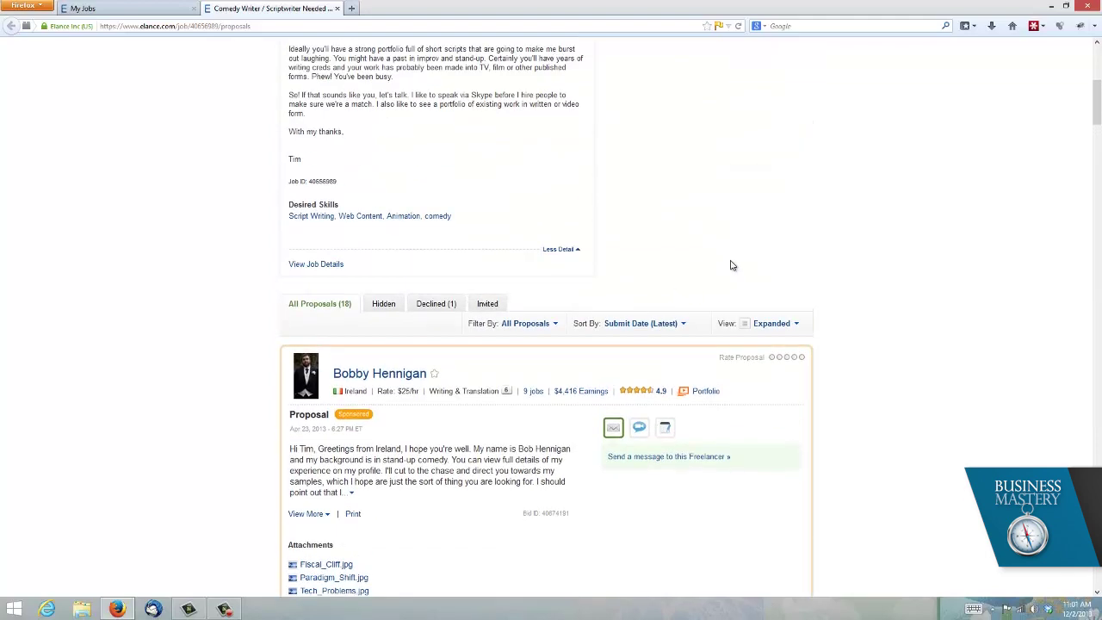
pyautogui.scroll(-1, 677, 277)
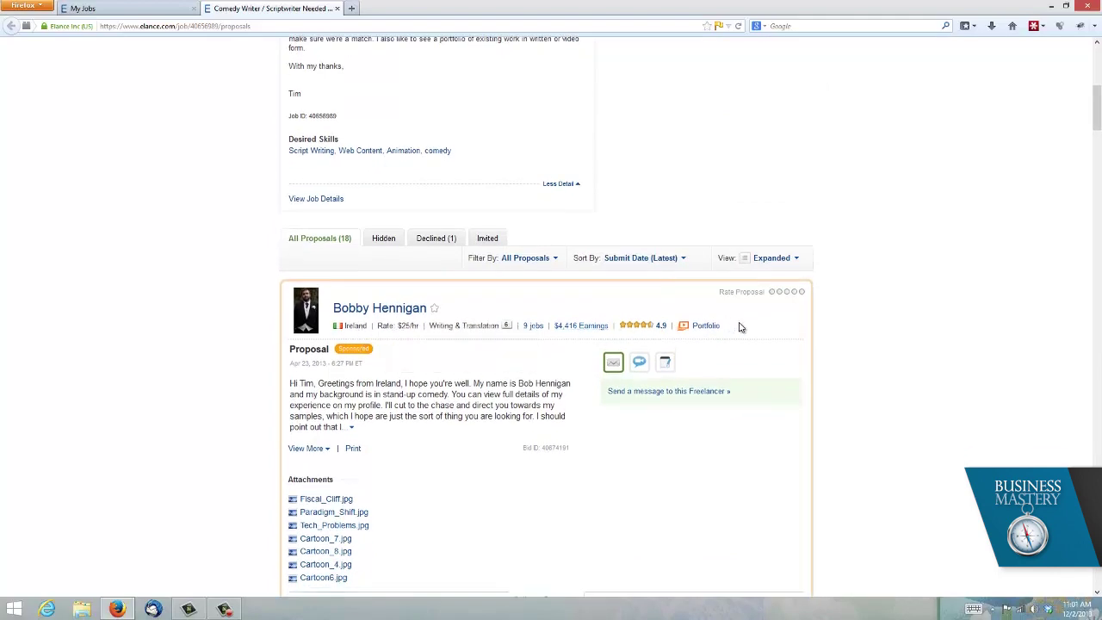
pyautogui.scroll(-2, 757, 310)
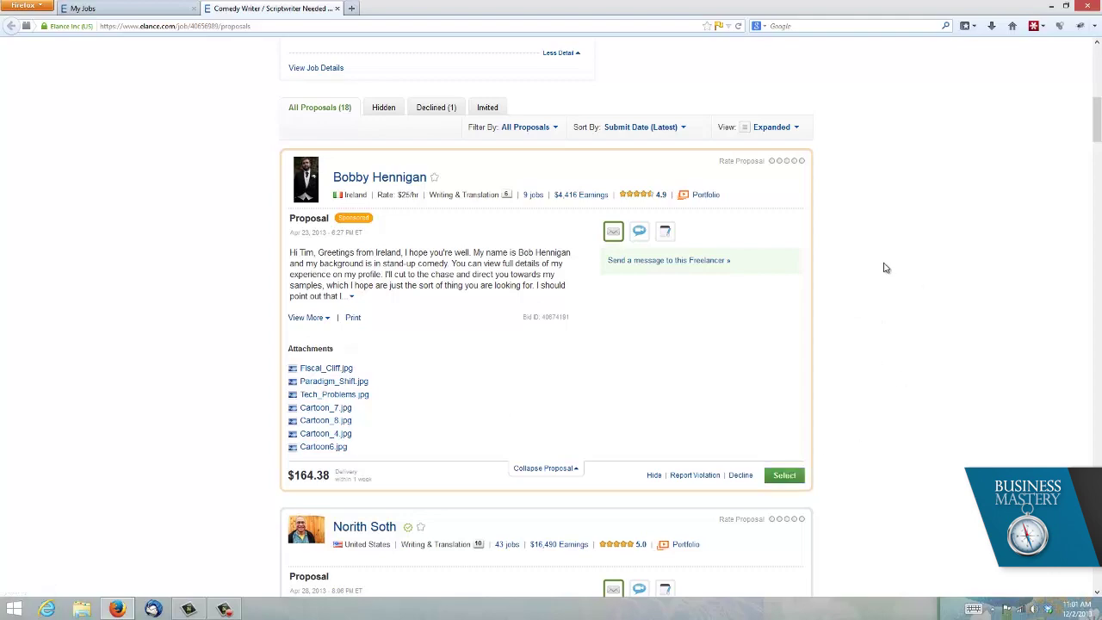
pyautogui.scroll(10, 881, 244)
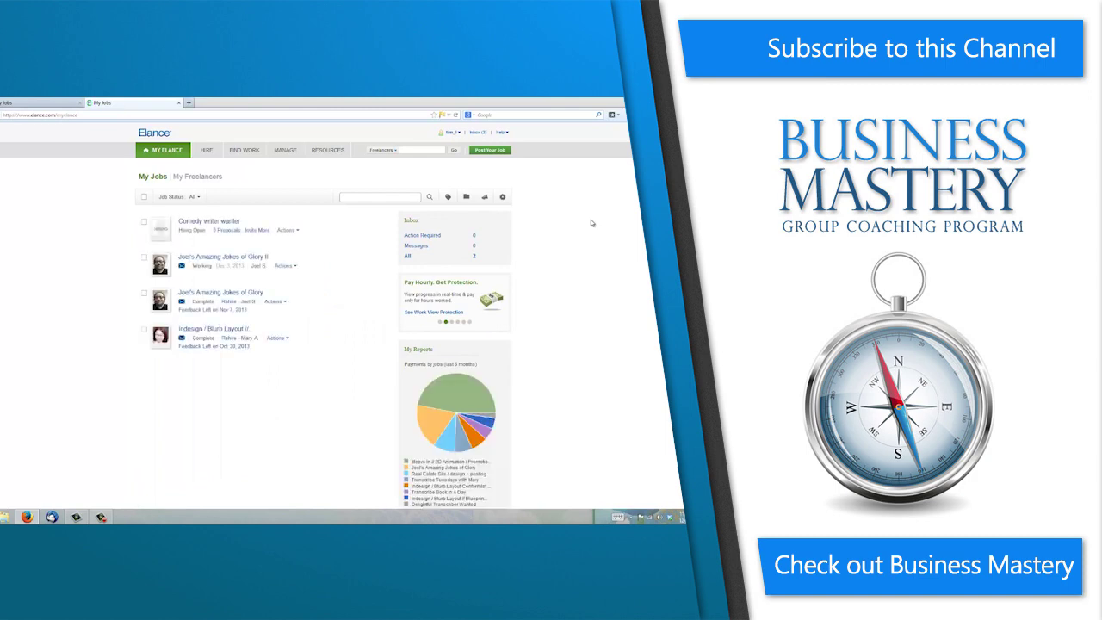
# Step: Load the author's website in the current My Jobs tab and close the other My Jobs tab
pyautogui.click(101, 114)
pyautogui.press('BackSpace')
pyautogui.press('Return')
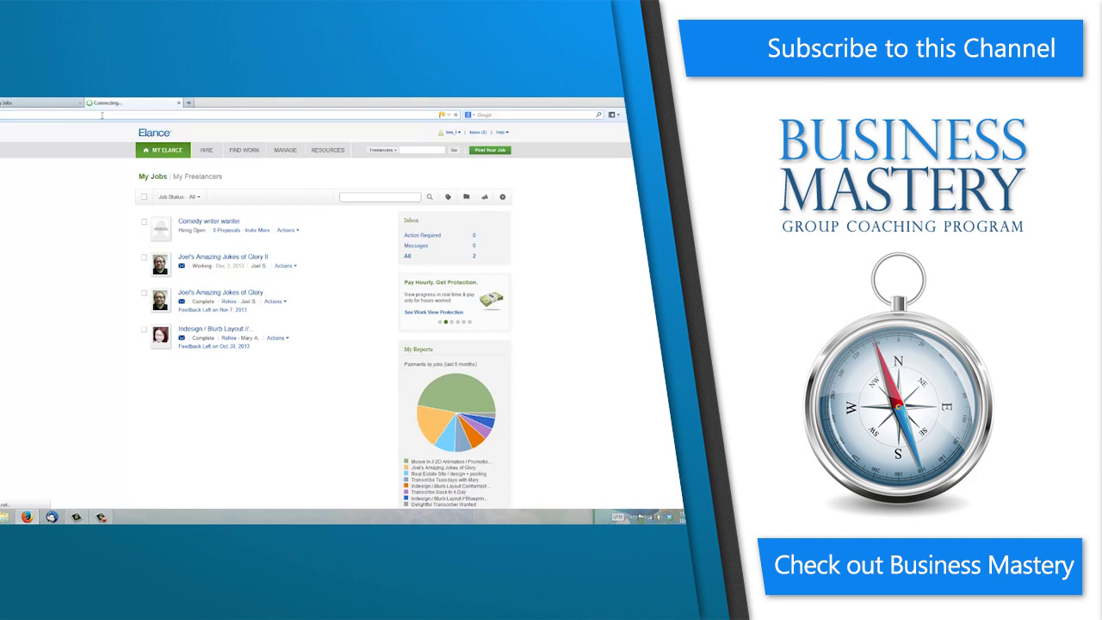
pyautogui.click(80, 102)
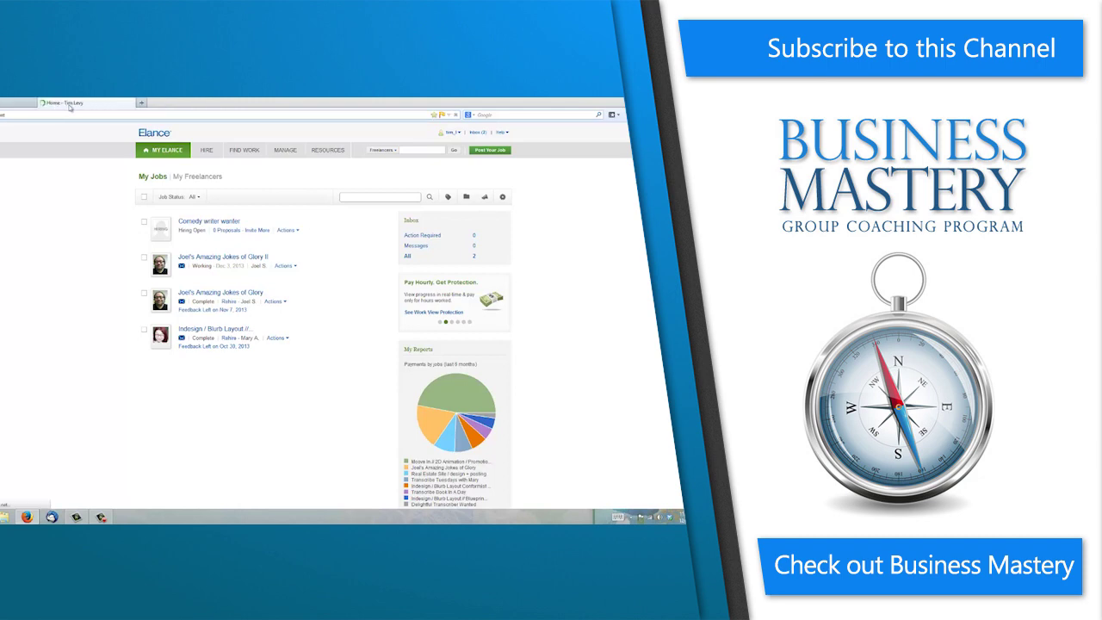
# Step: Open The Entrepreneurial Handbook page from the home page's Books section, look over its description, and return to the home page
pyautogui.scroll(-3, 602, 297)
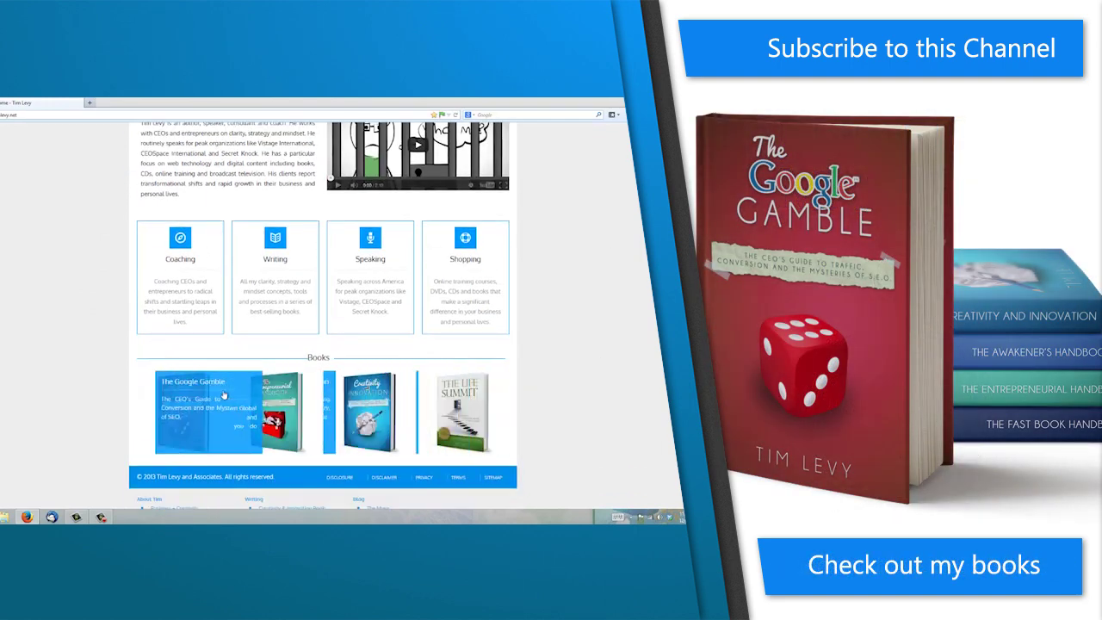
pyautogui.click(267, 398)
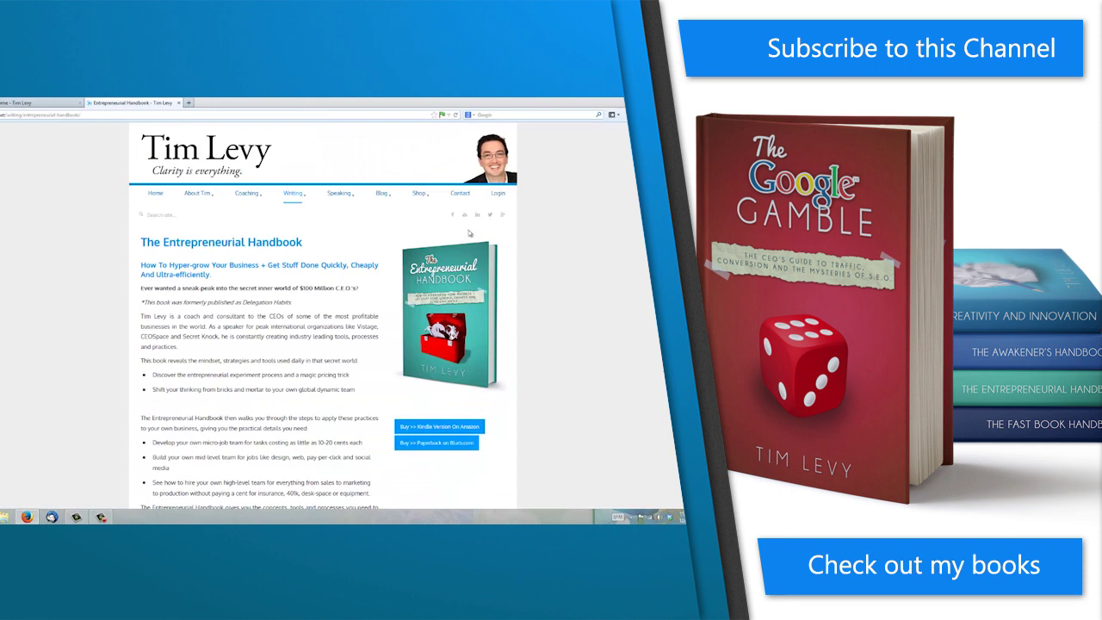
pyautogui.scroll(-1, 556, 362)
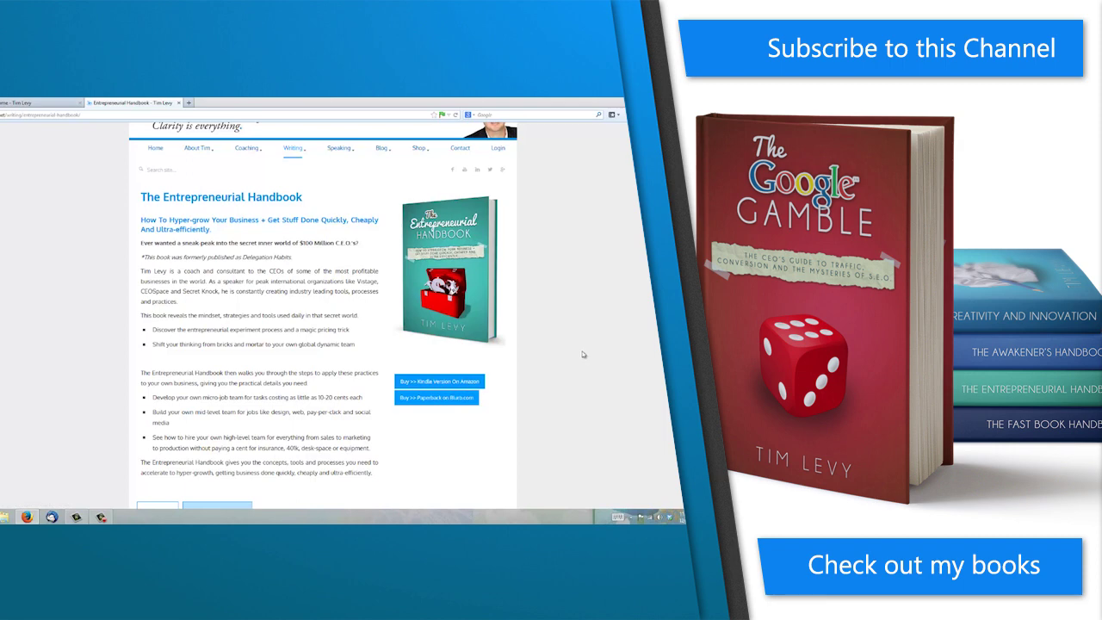
pyautogui.scroll(1, 582, 354)
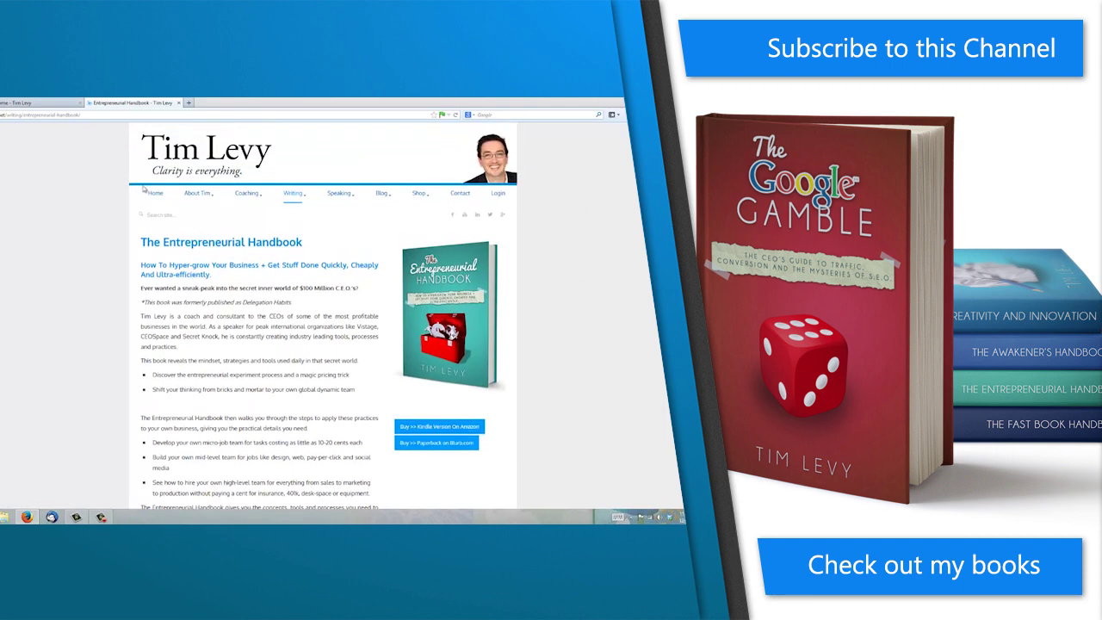
pyautogui.click(170, 193)
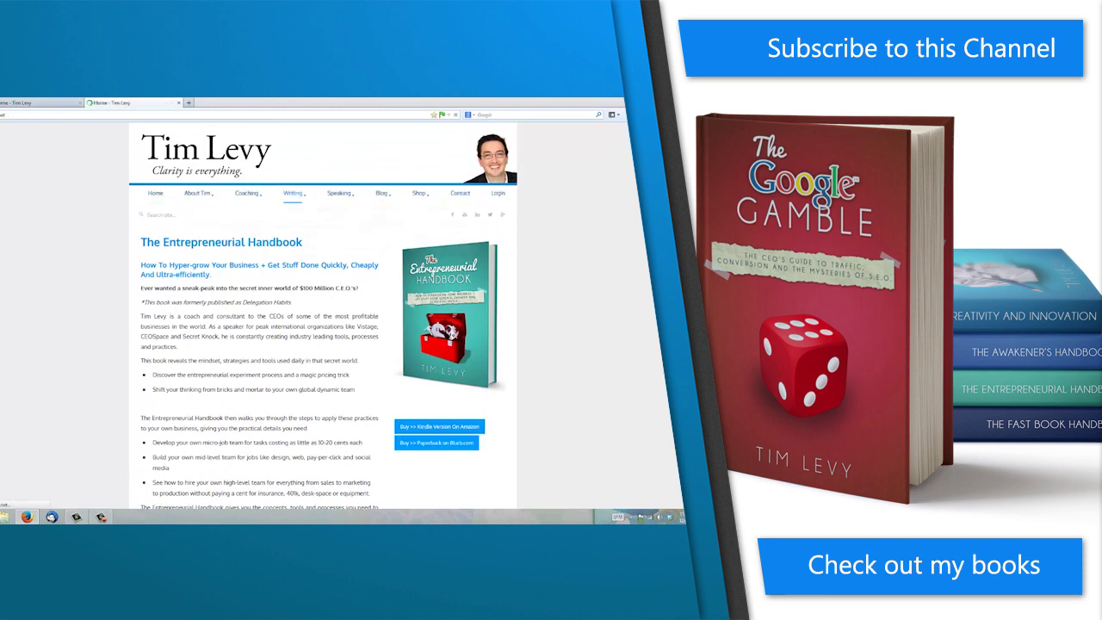